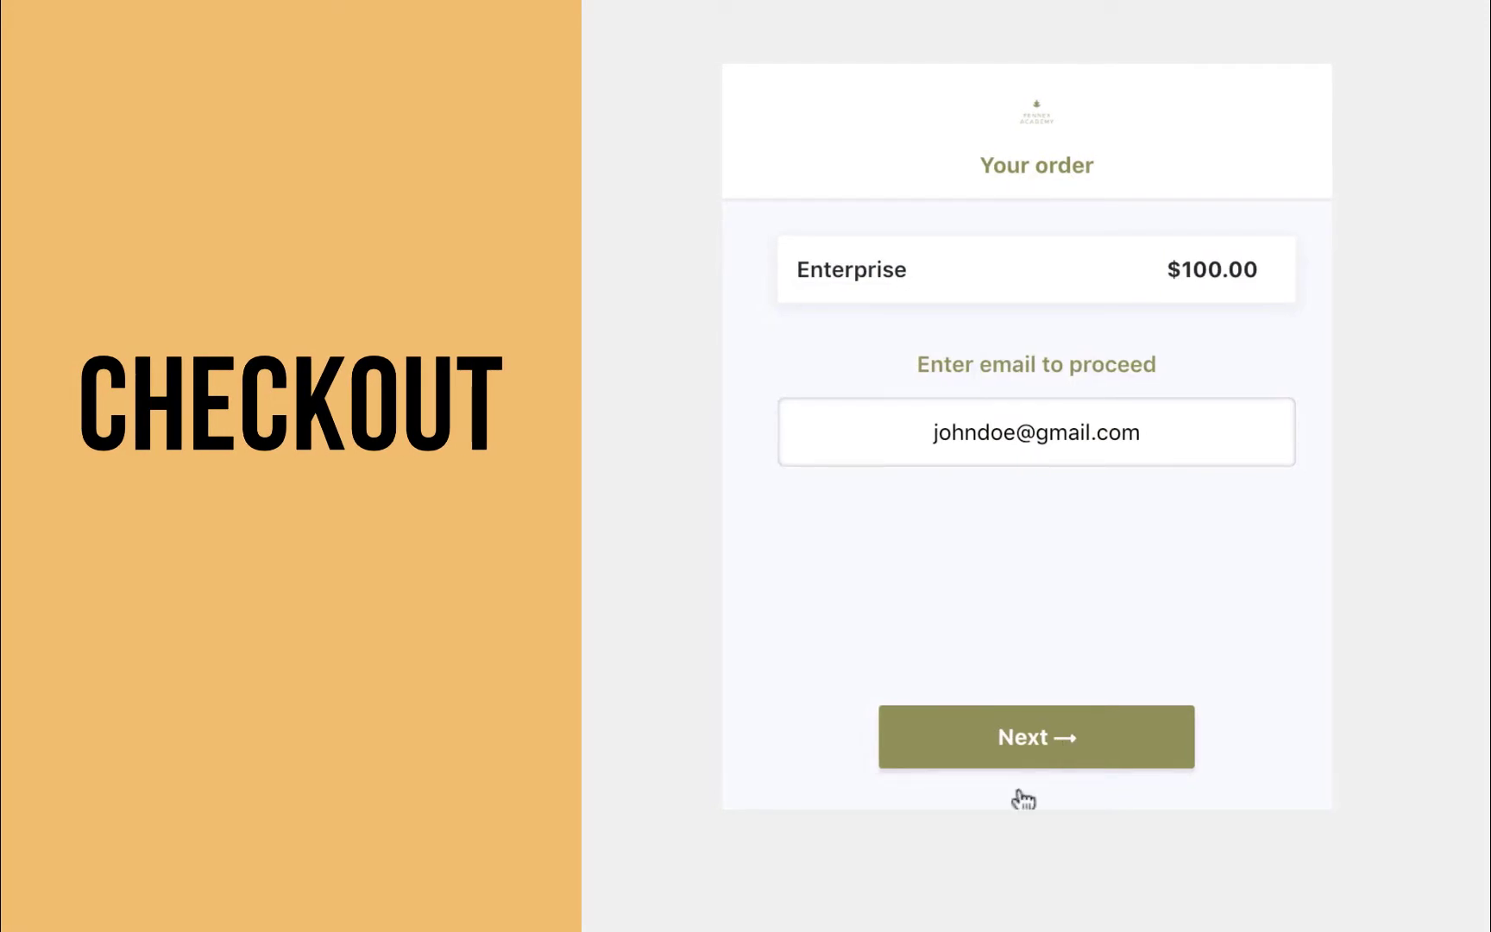
# Move past the email step and fill the billing address from the Sonnenallee suggestion
pyautogui.click(1031, 749)
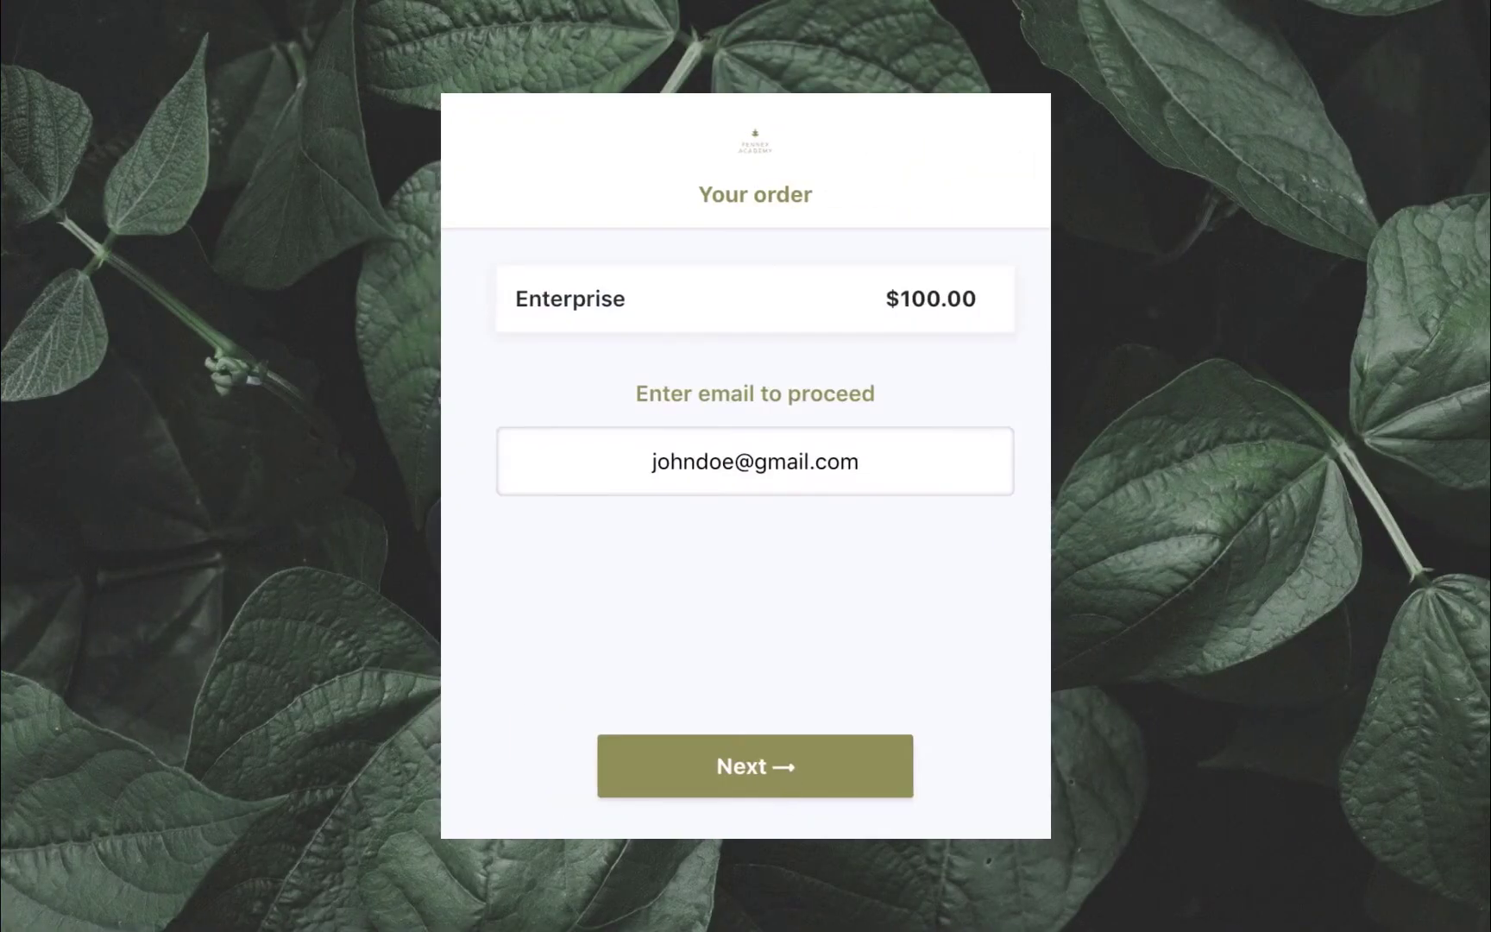
pyautogui.click(752, 787)
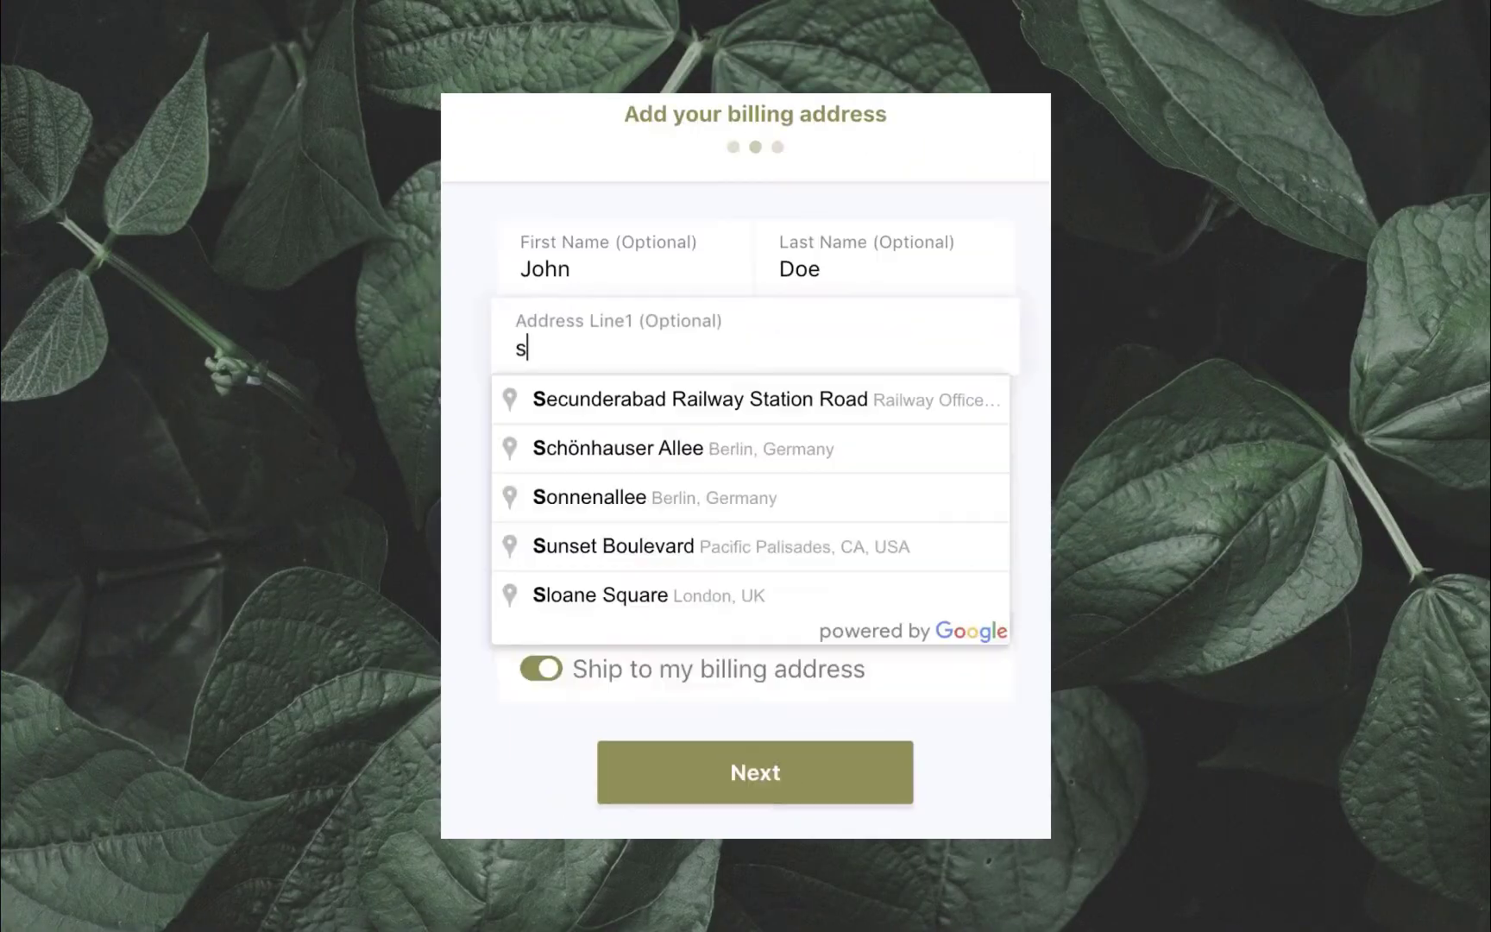
pyautogui.click(755, 479)
pyautogui.click(703, 773)
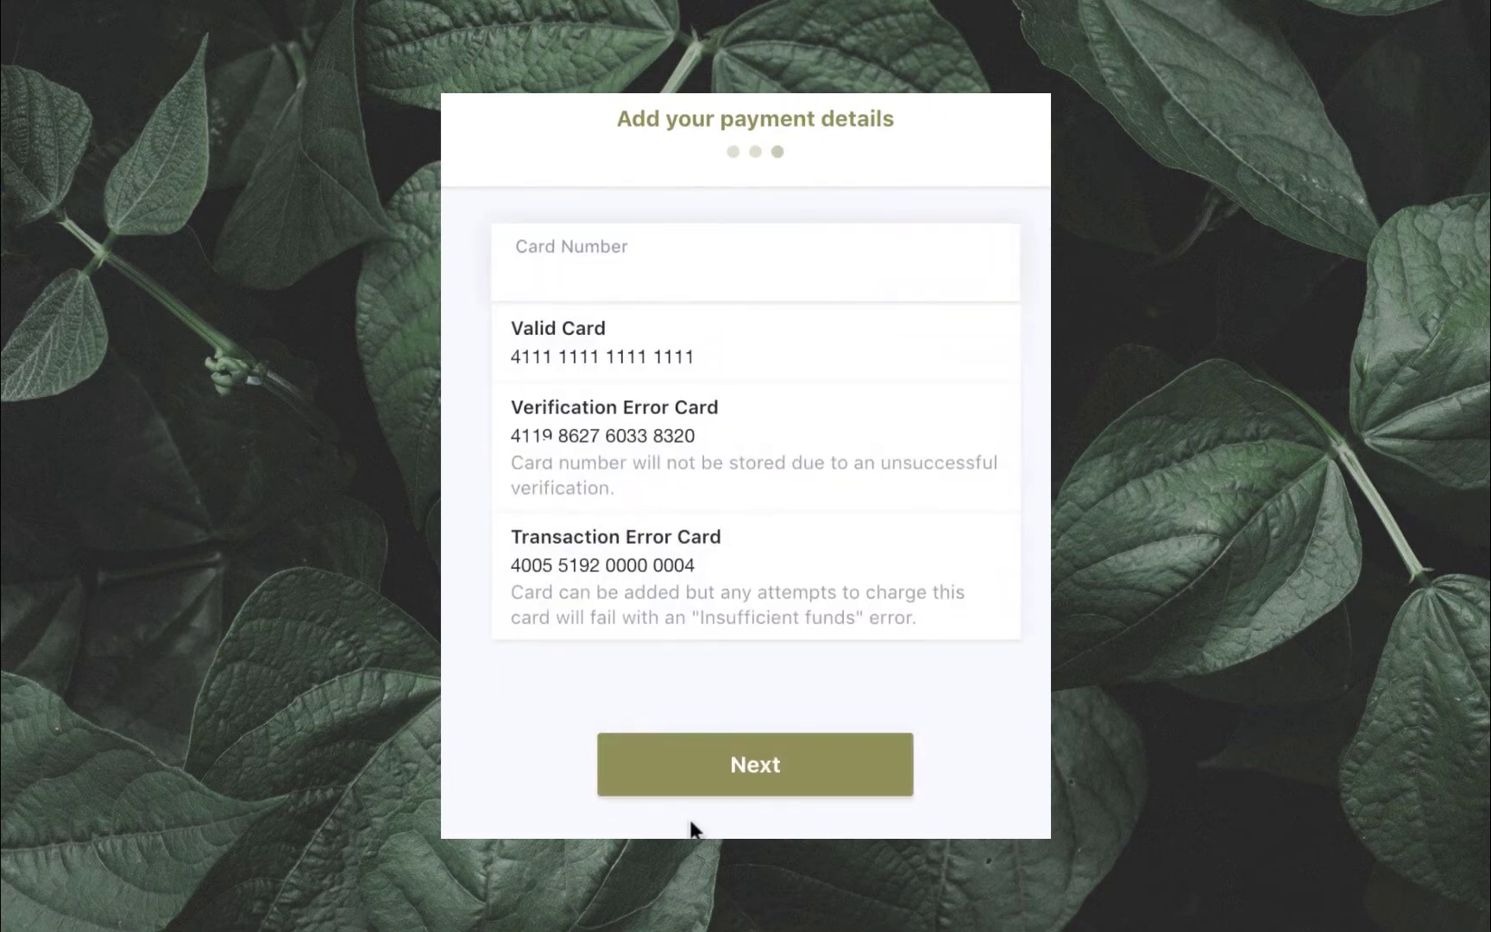
# Pay for the Enterprise subscription using the Valid Card test card
pyautogui.click(729, 362)
pyautogui.click(755, 772)
pyautogui.click(667, 763)
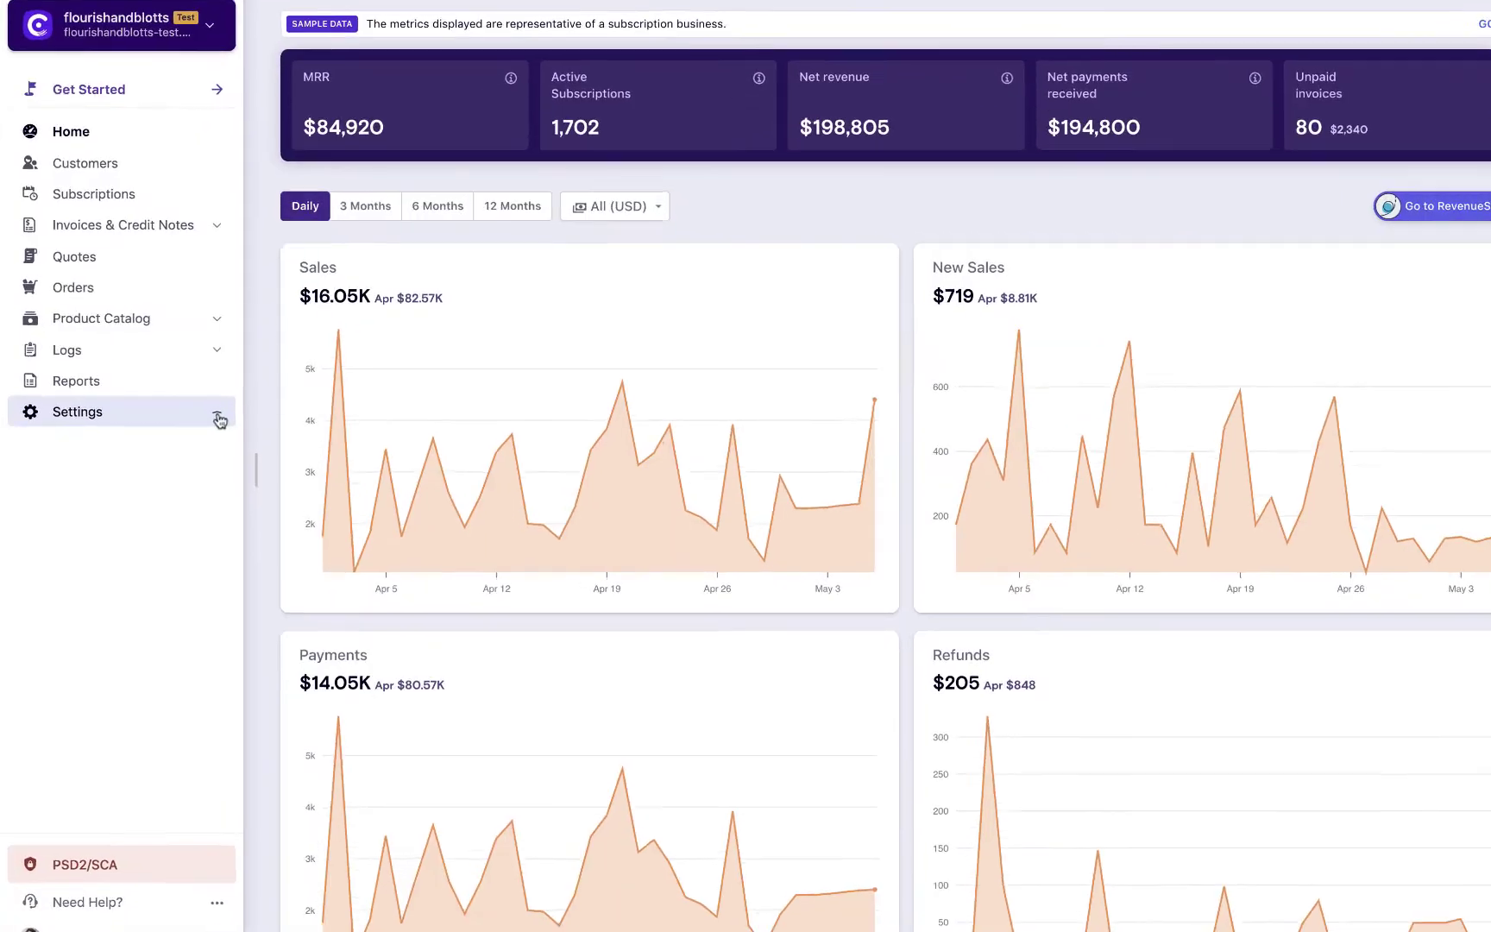
# Go to Settings > Configure Chargebee > Checkout and Self-Serve Portal
pyautogui.click(214, 413)
pyautogui.click(400, 611)
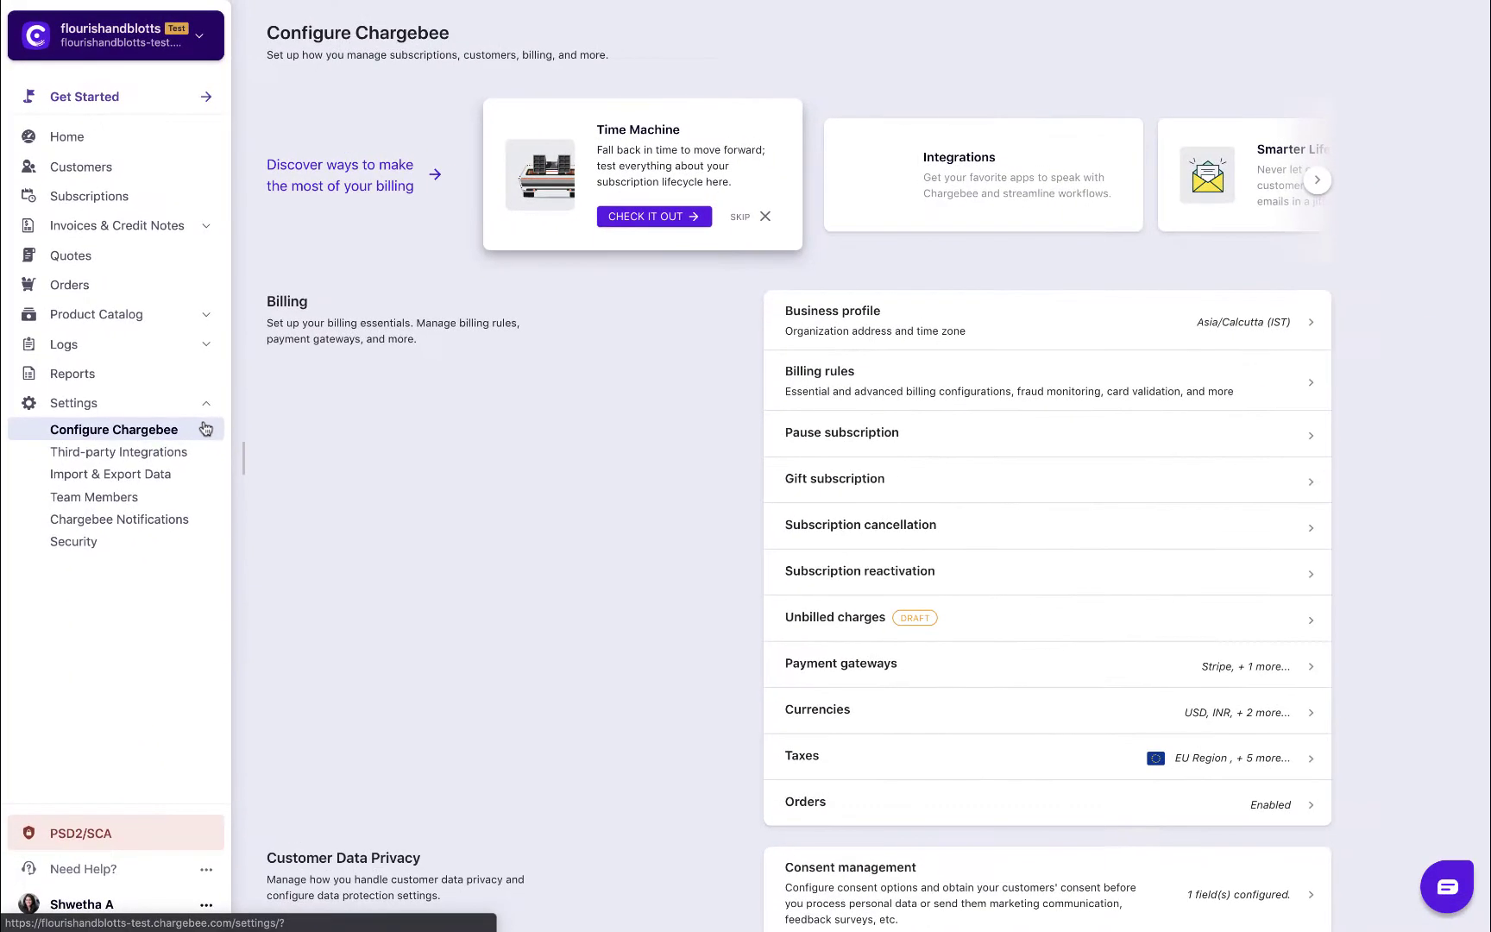
pyautogui.scroll(-5, 592, 642)
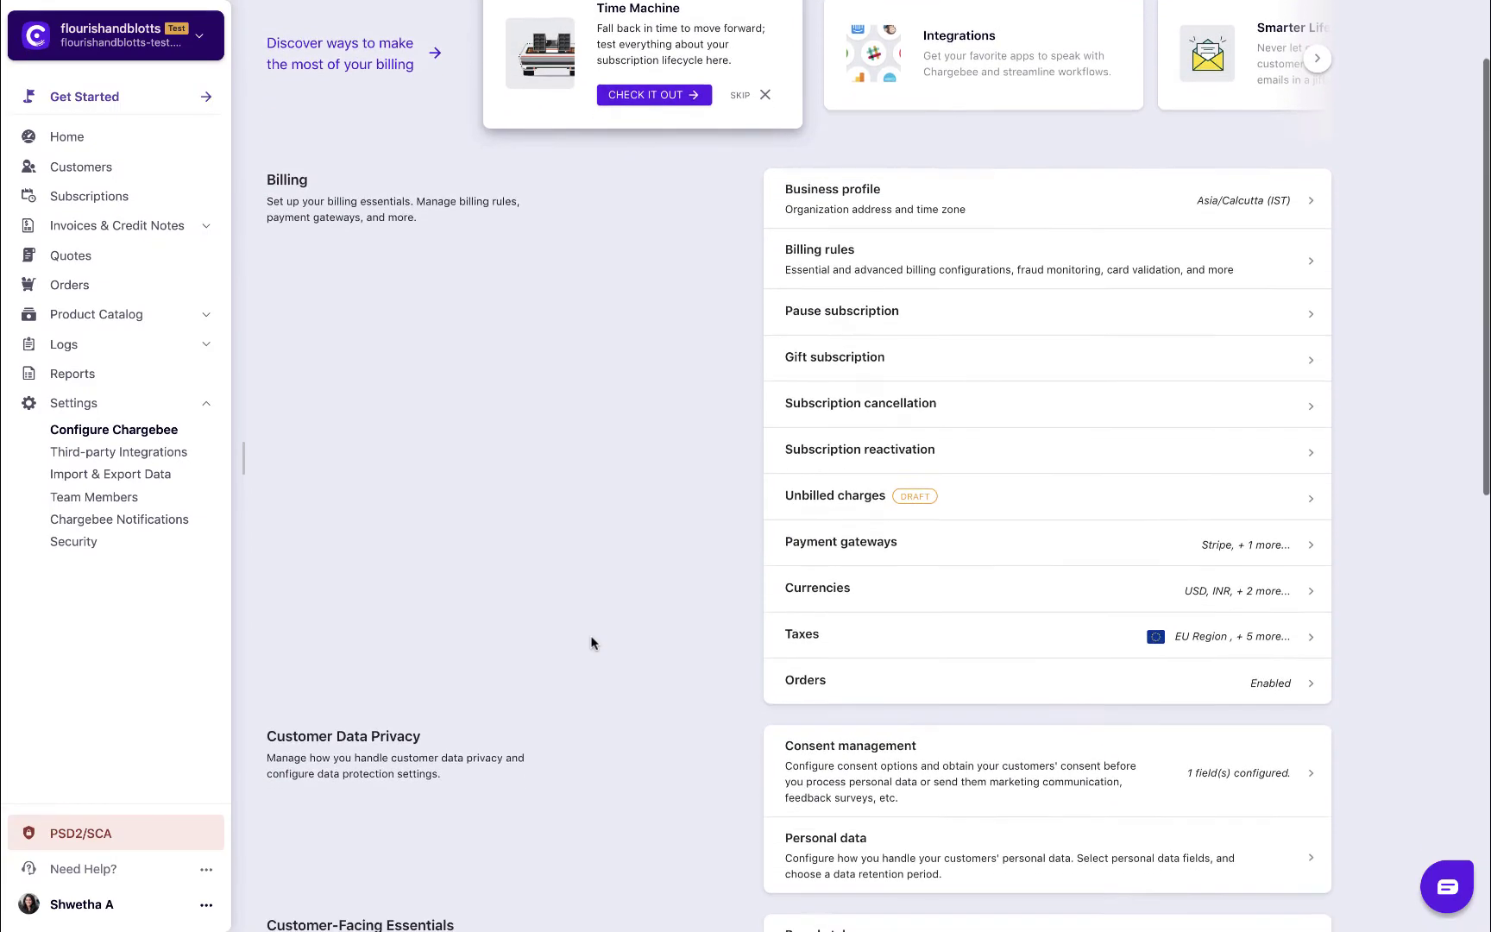
pyautogui.scroll(-3, 591, 642)
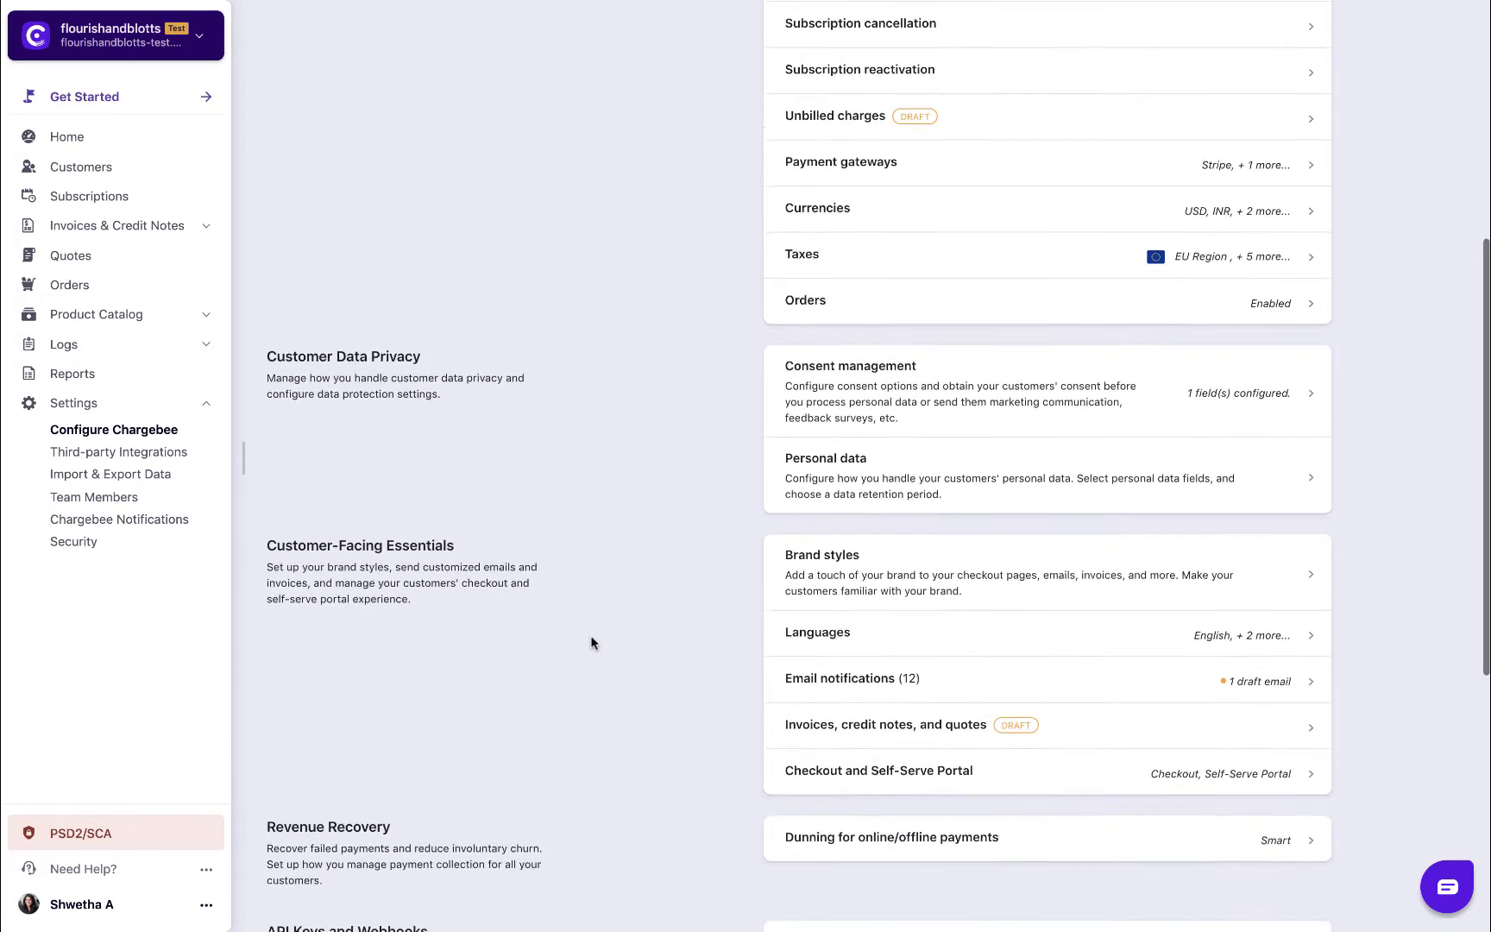
pyautogui.click(767, 753)
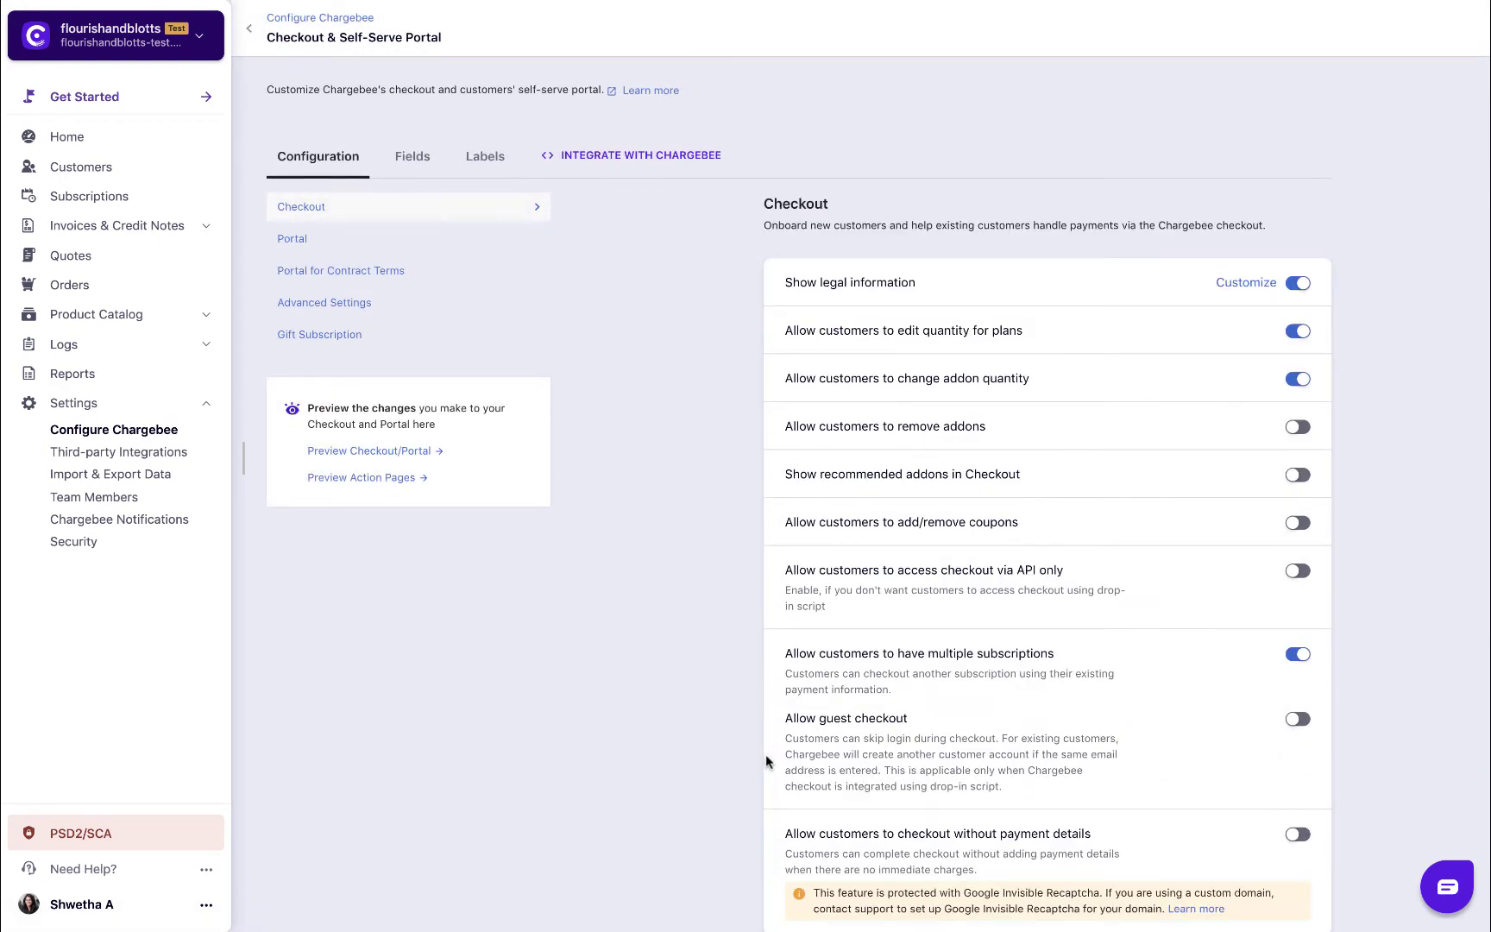
# Copy the Chargebee header script from Integrate with Chargebee and paste it right after <head>
pyautogui.click(628, 157)
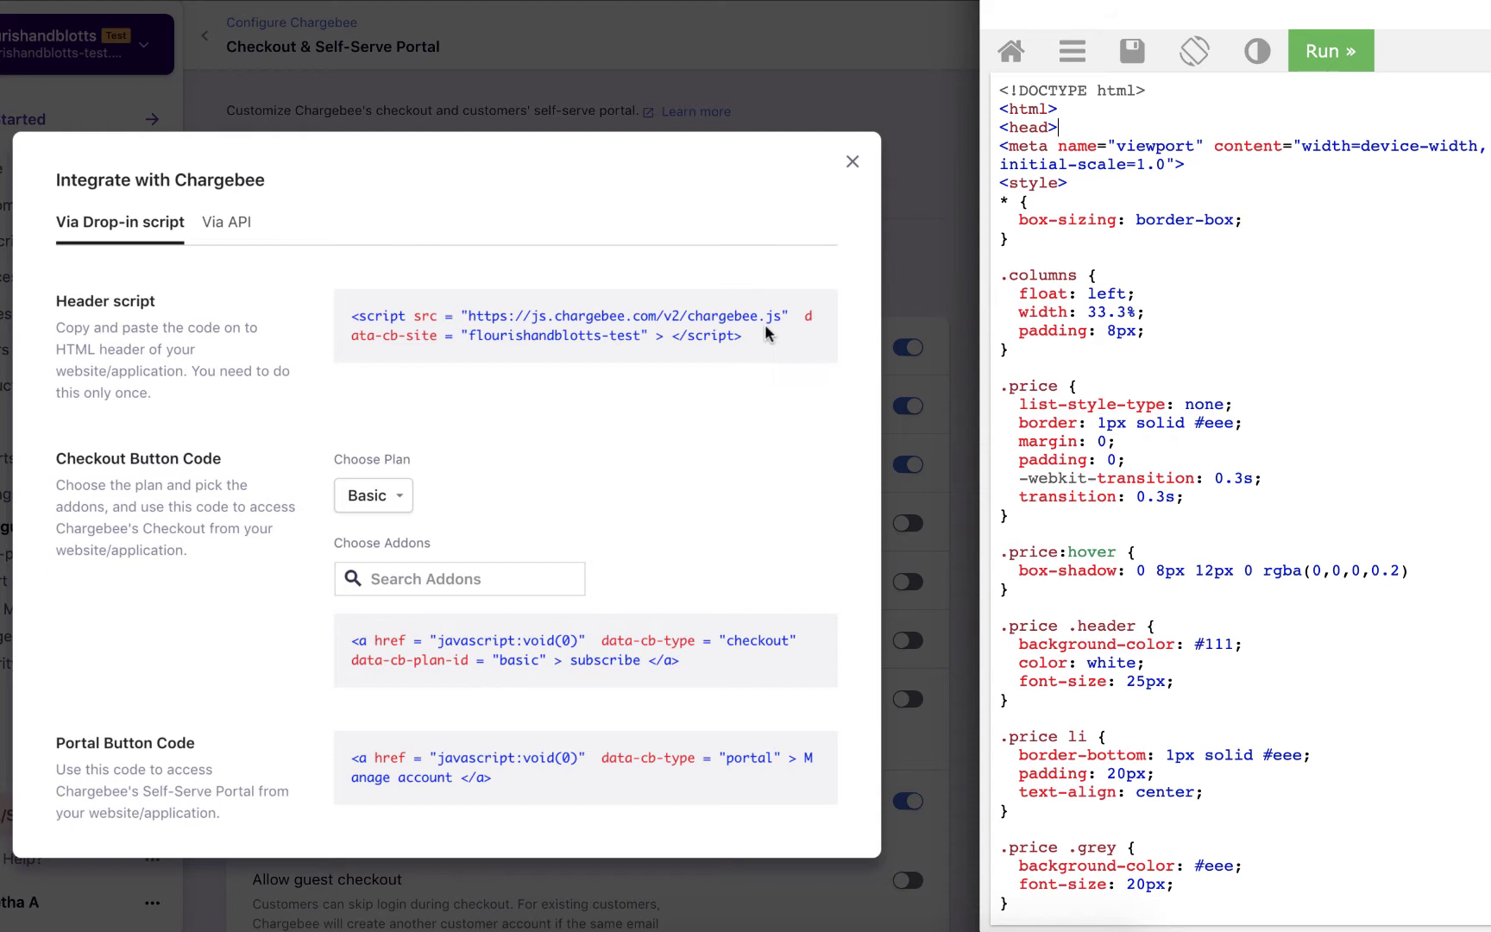
pyautogui.moveTo(773, 316)
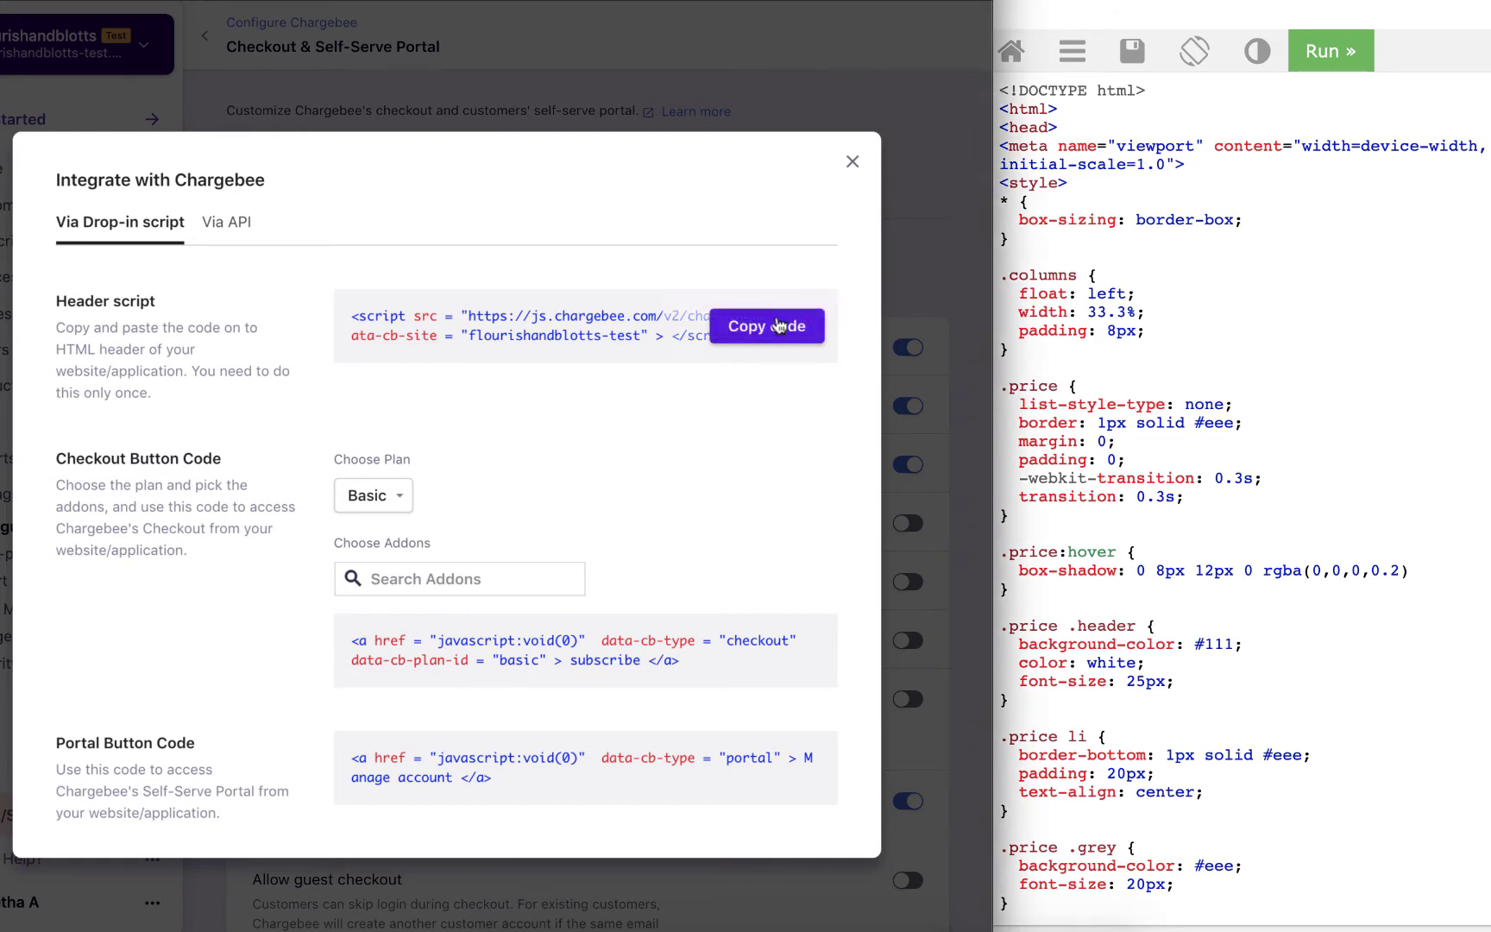
pyautogui.click(779, 325)
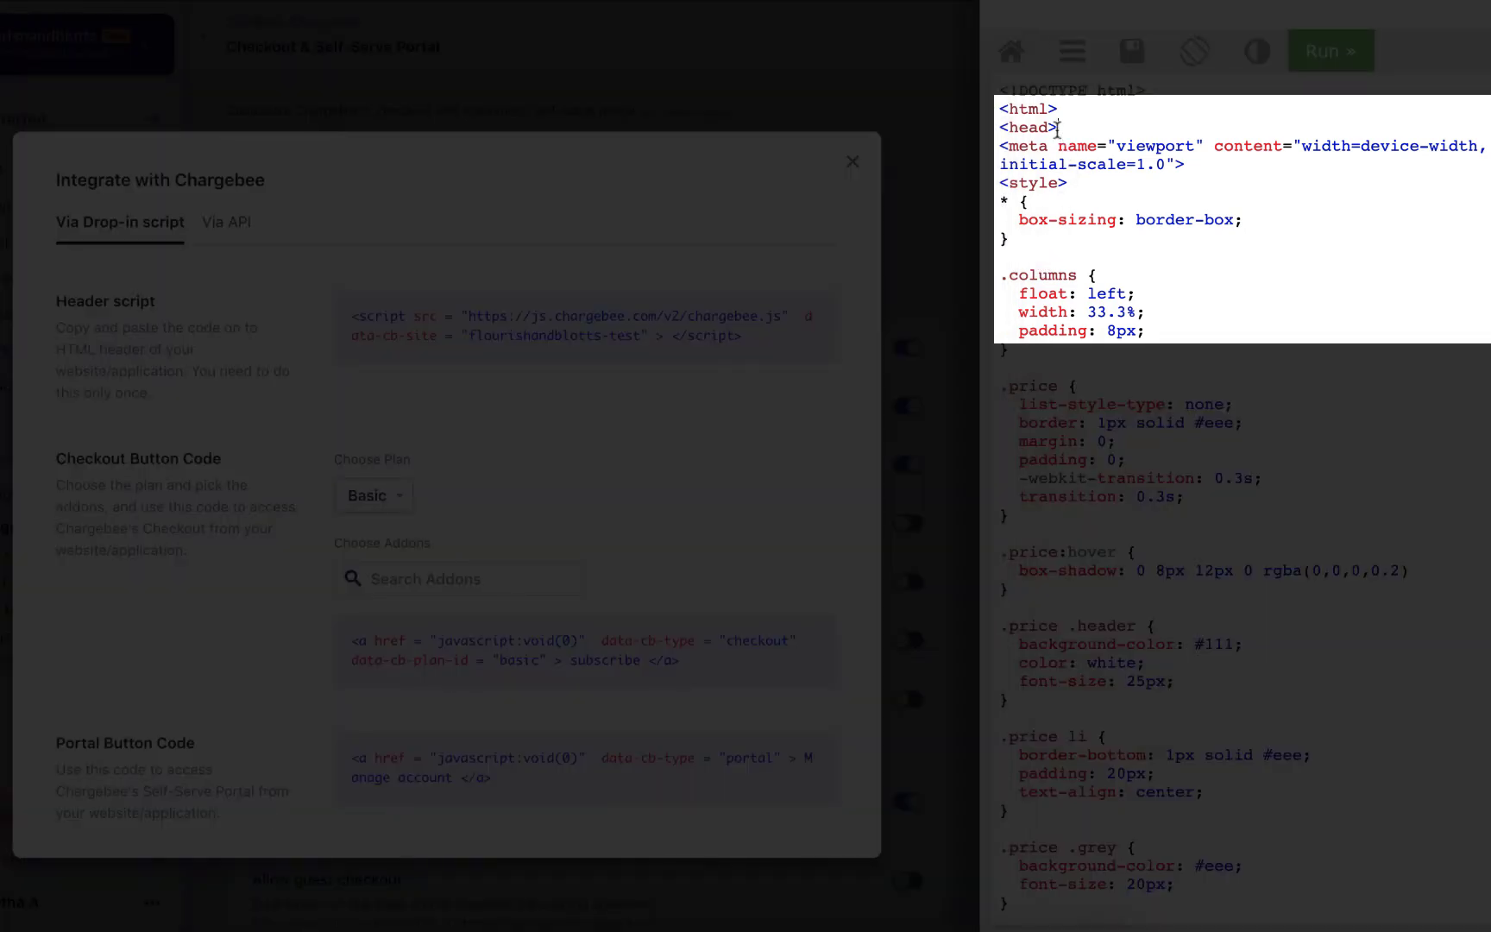
pyautogui.hotkey('ctrl', 'v')
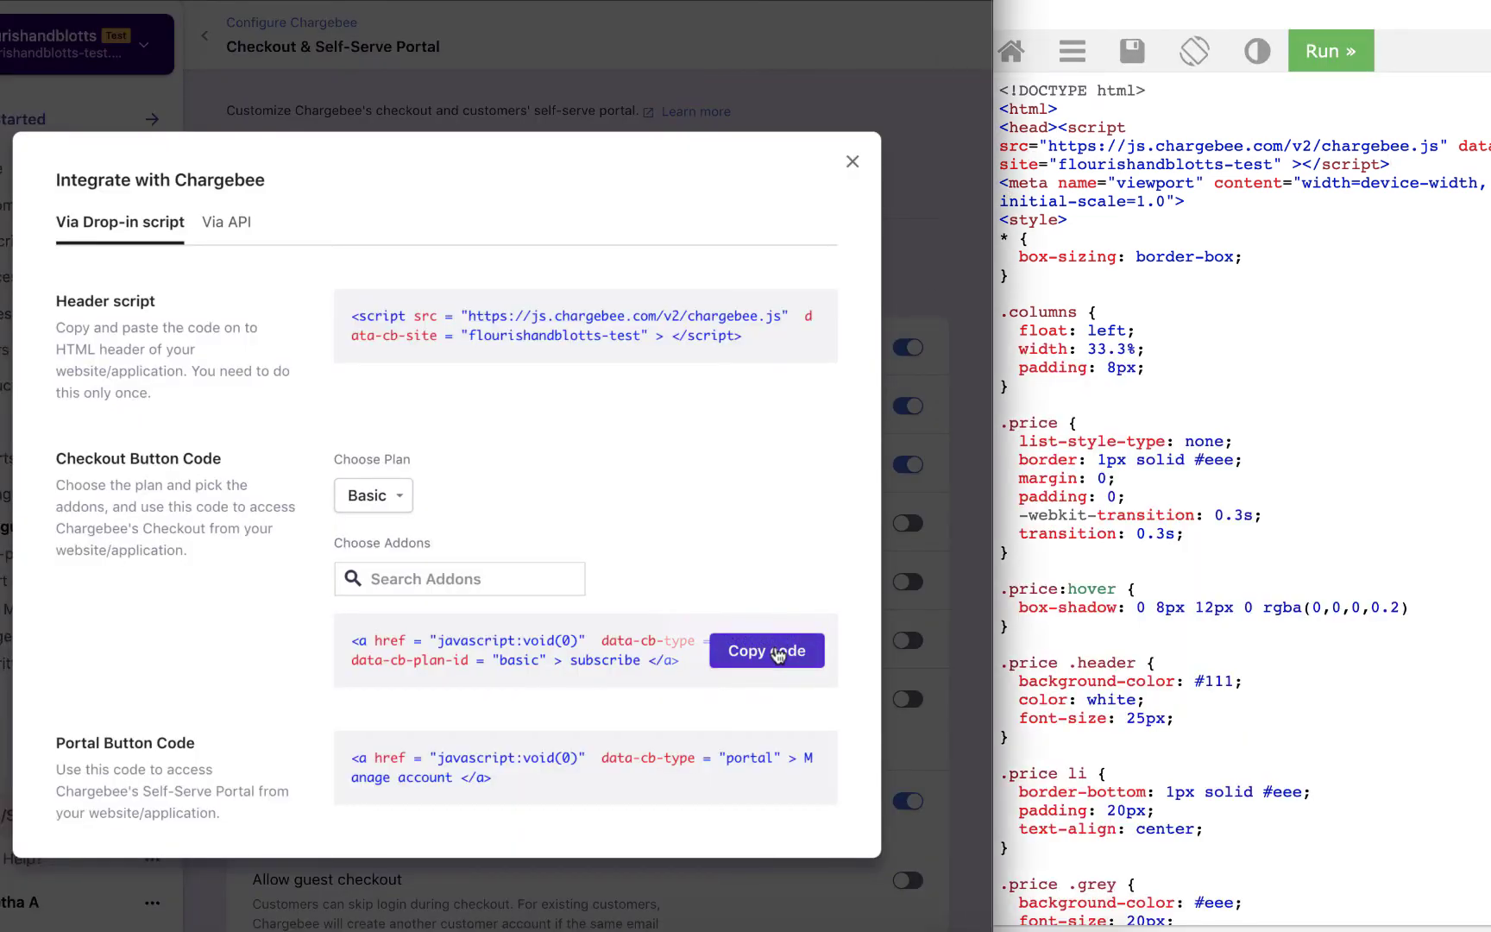
# Paste the Checkout Button Code for plan 'basic' into the Basic plan's last grey list item
pyautogui.click(776, 653)
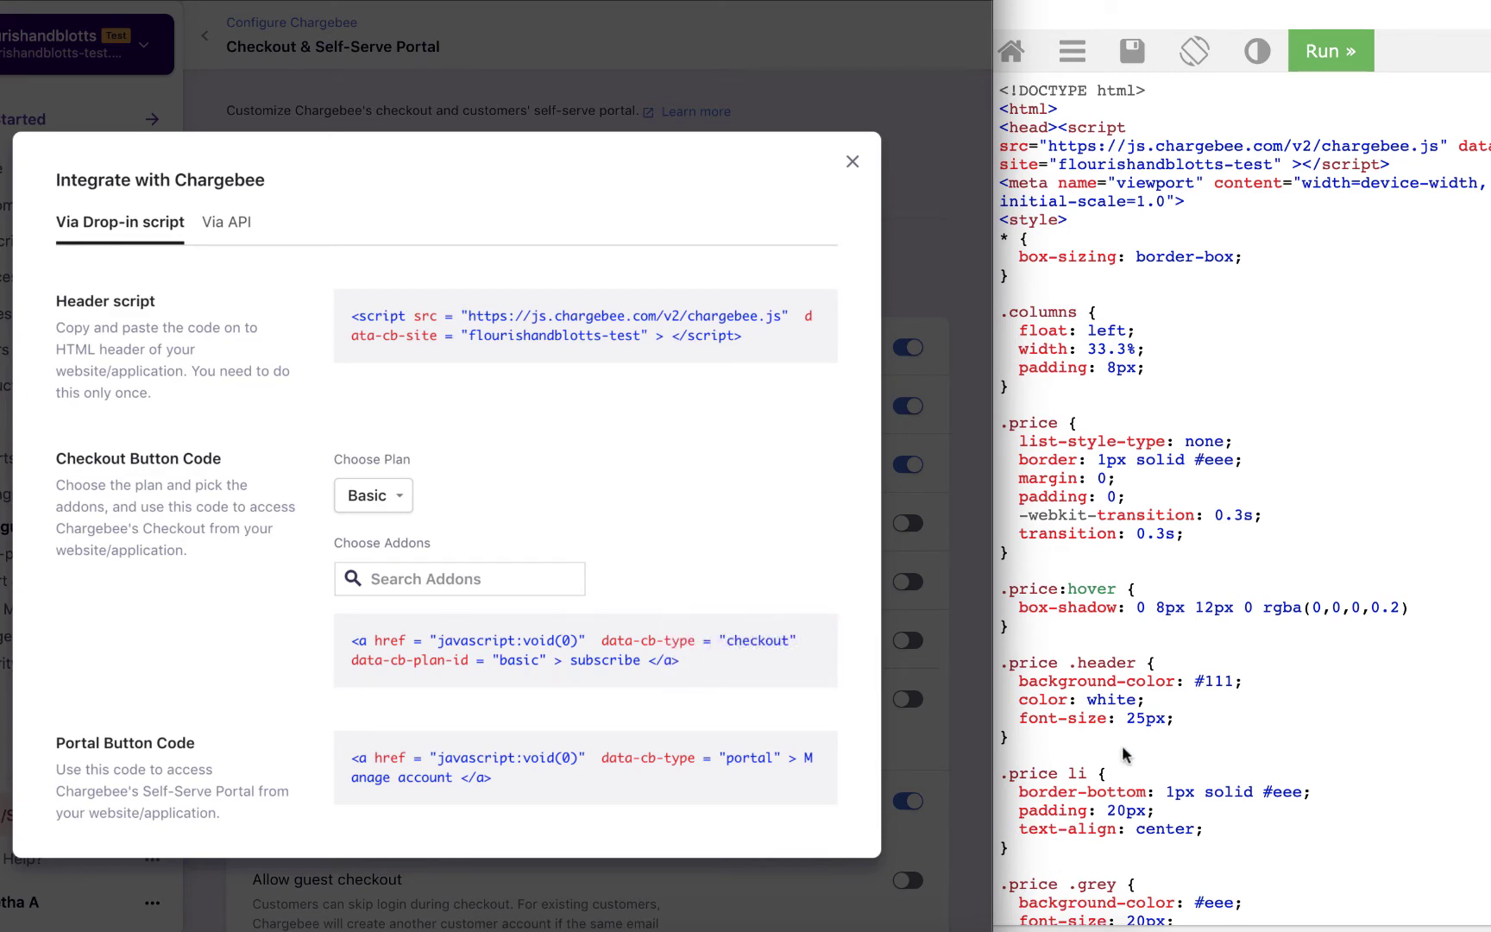
pyautogui.scroll(-15, 1122, 755)
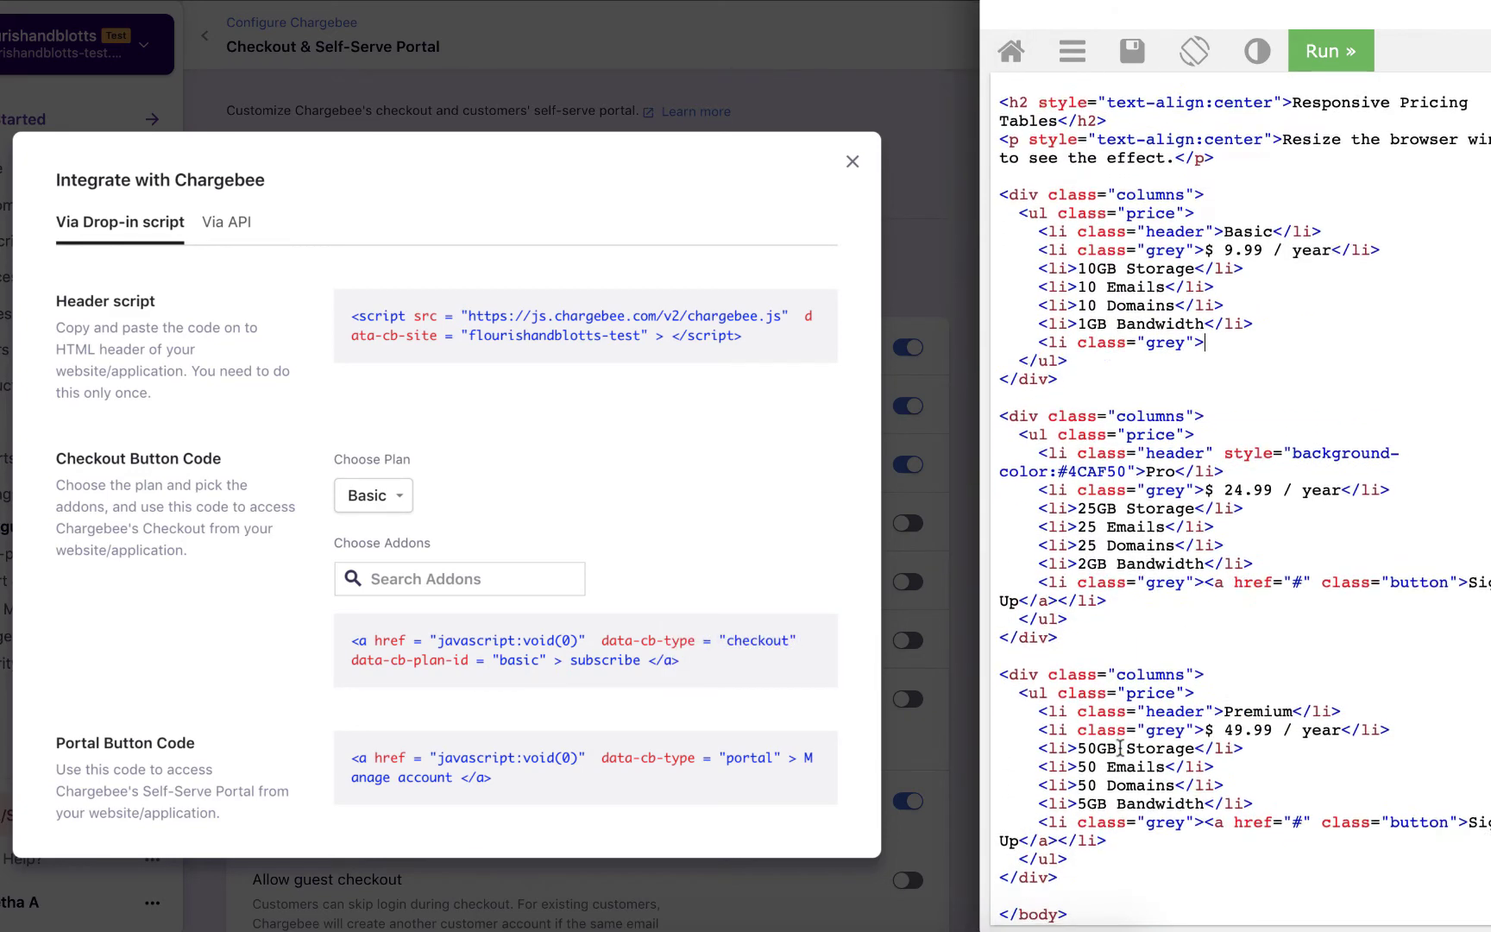
pyautogui.scroll(2, 1119, 748)
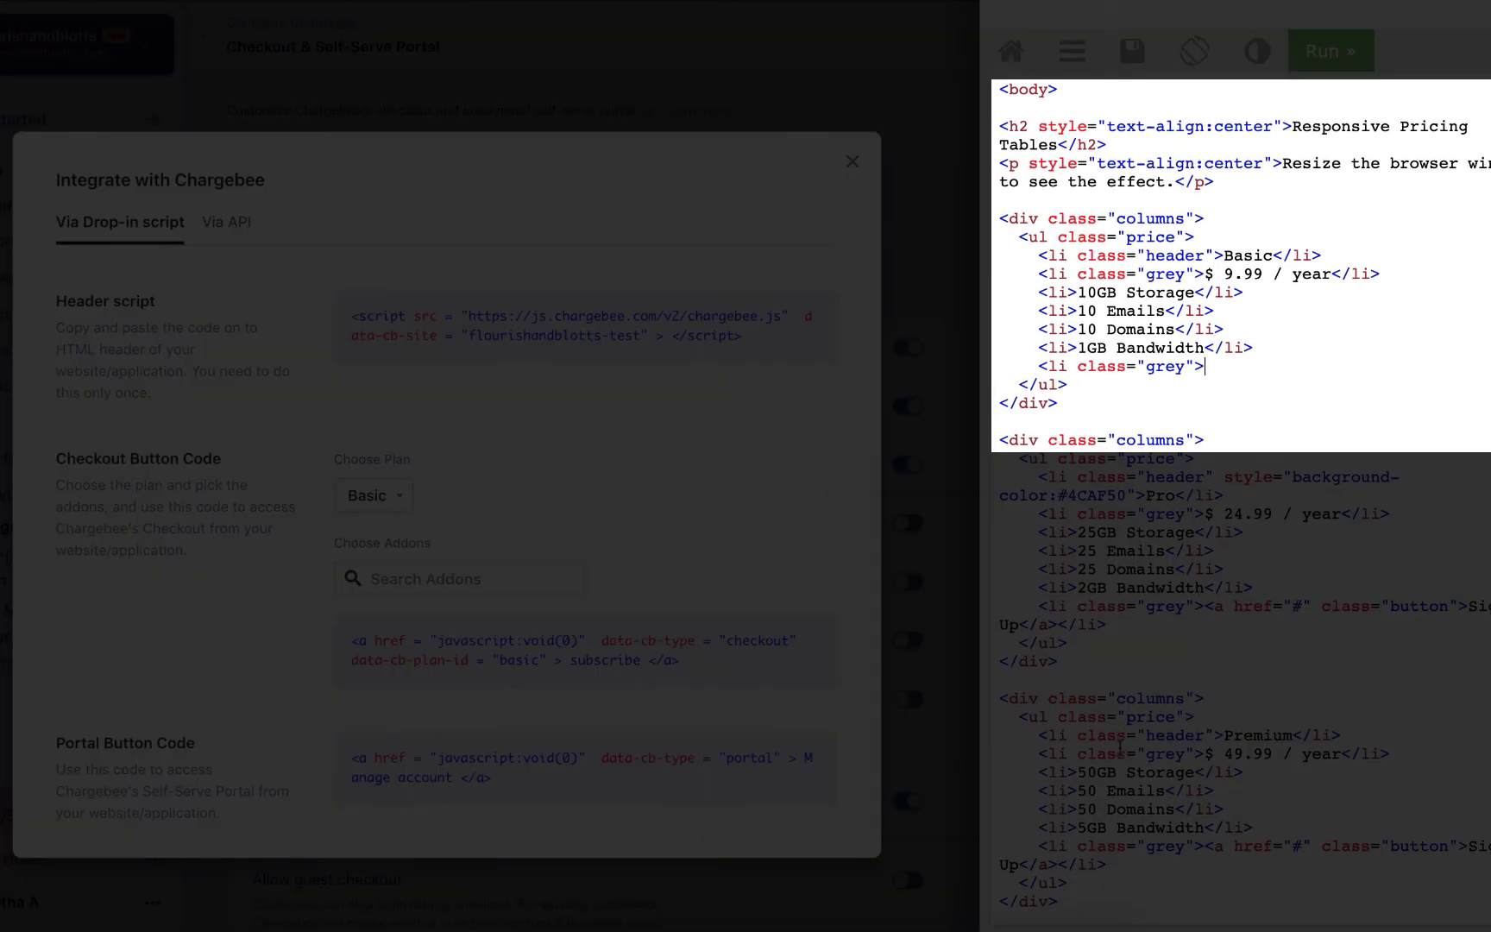
pyautogui.hotkey('ctrl', 'v')
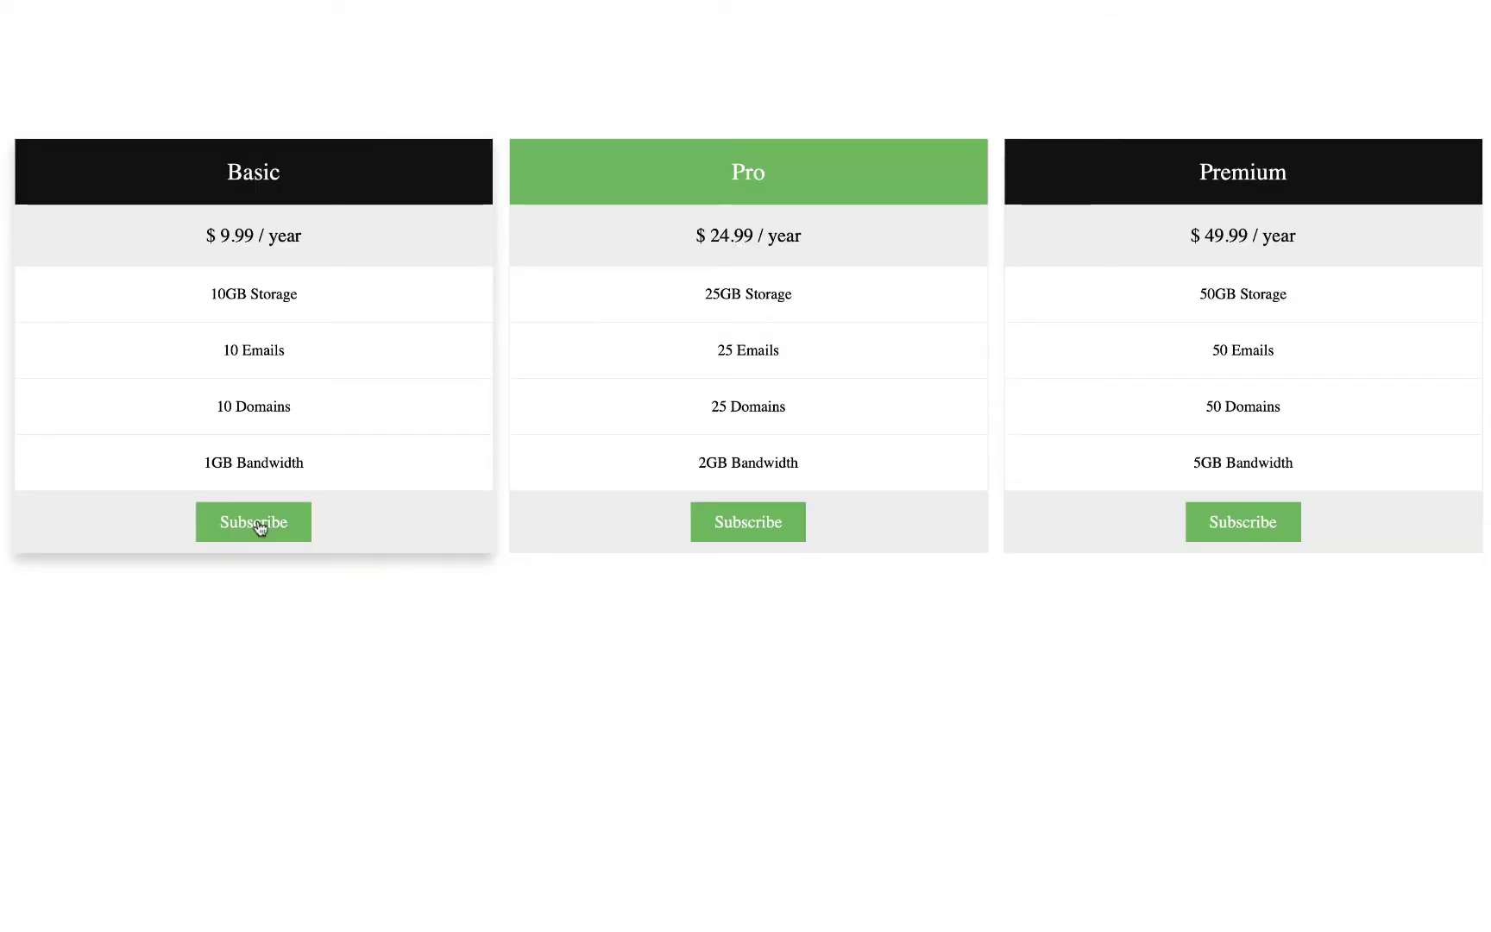
# Check out the Basic plan with the Valid Card test card and pay $9.90
pyautogui.click(257, 521)
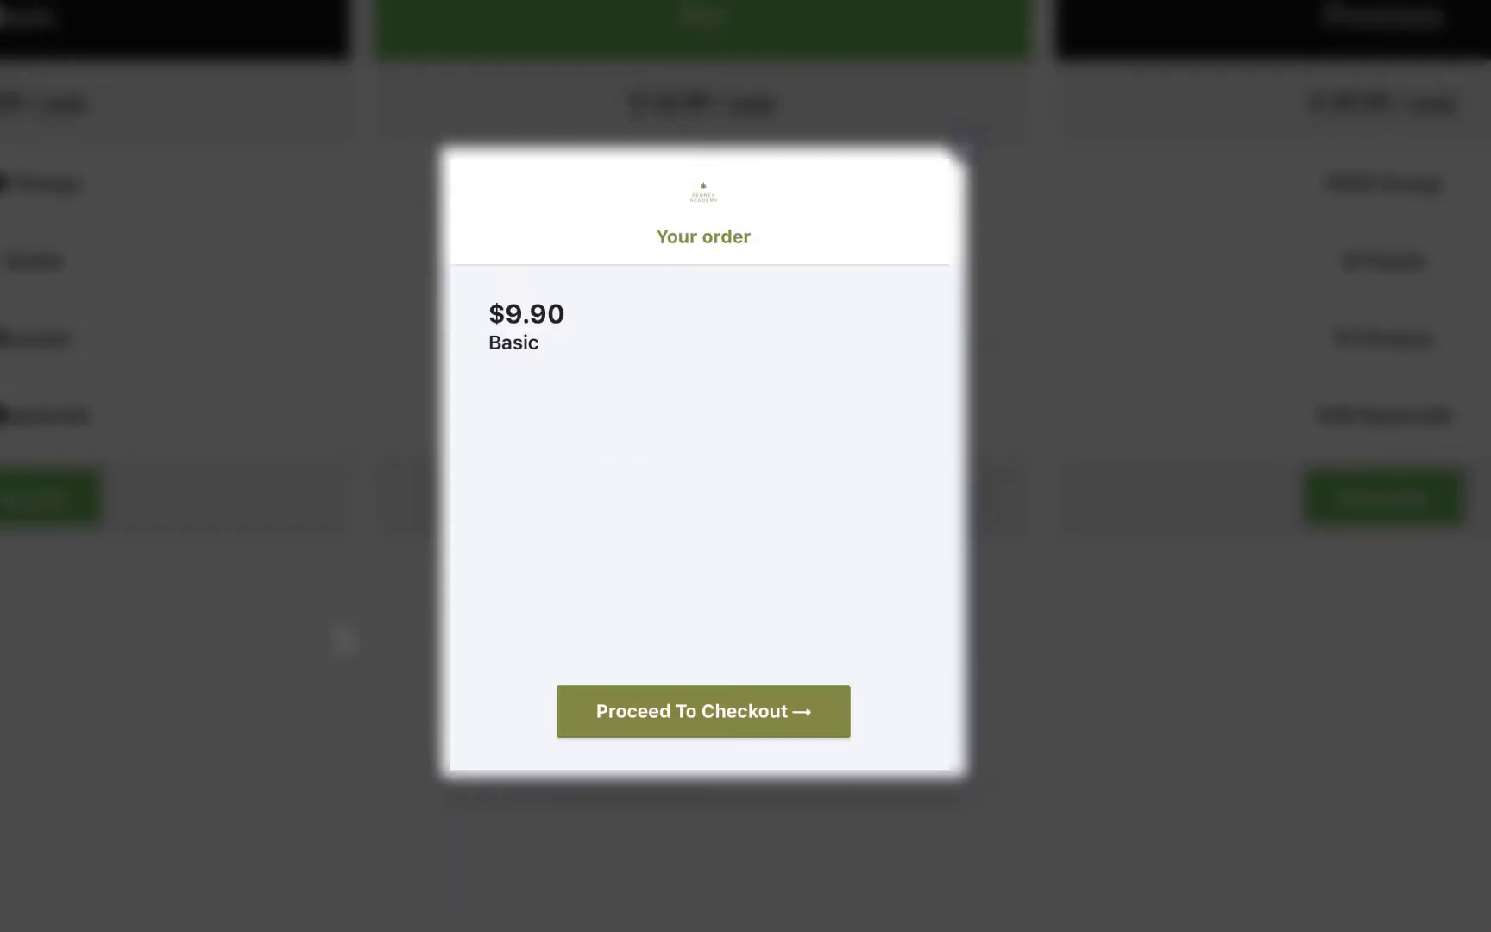
pyautogui.click(634, 733)
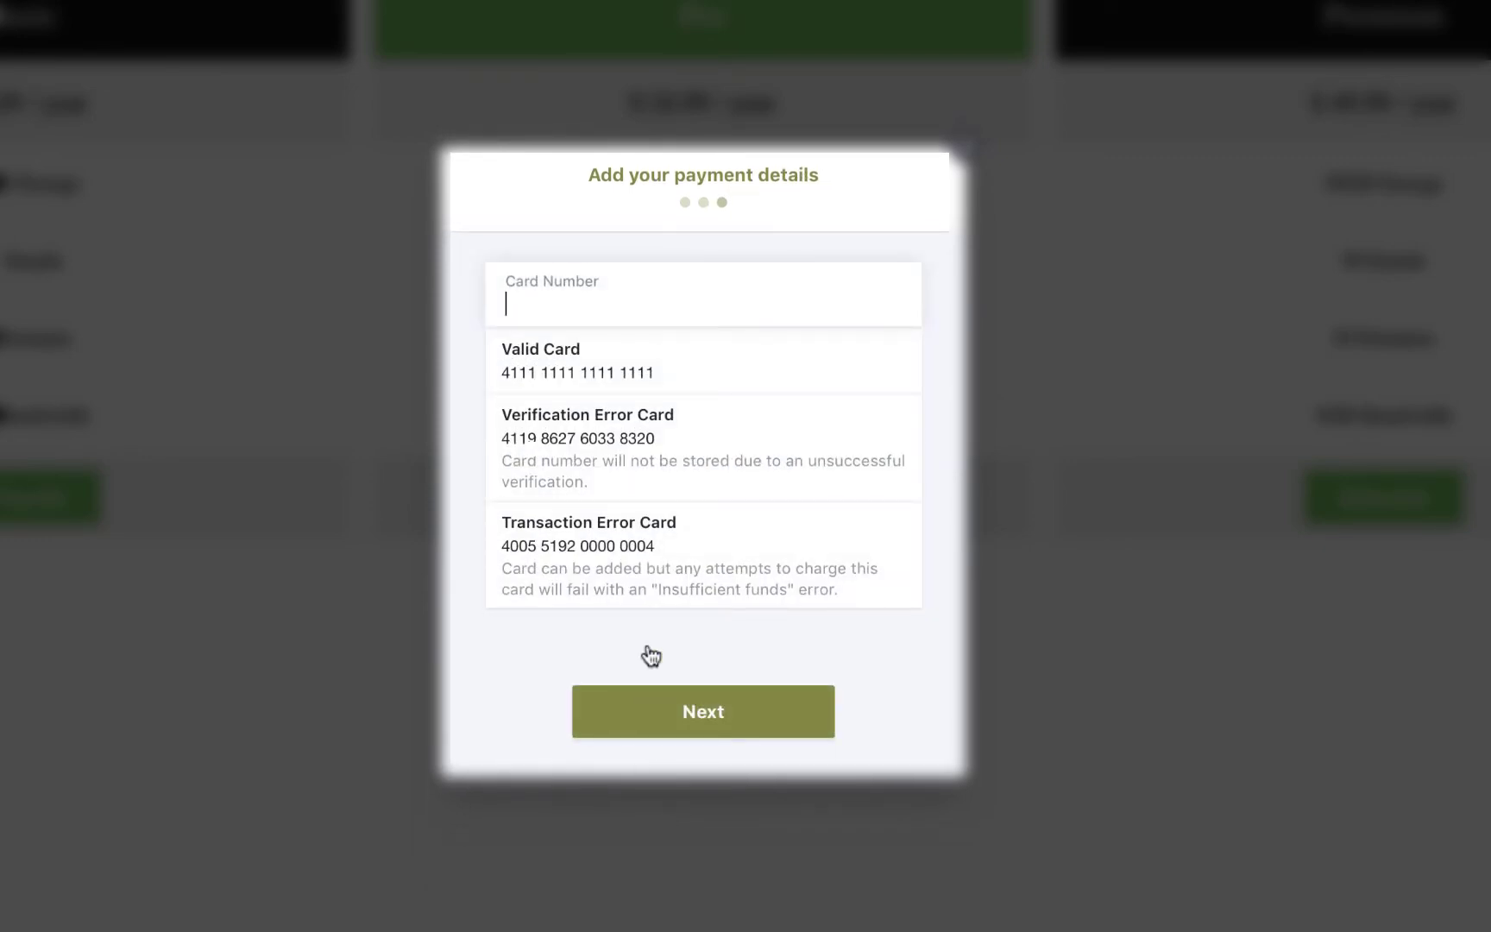
pyautogui.click(633, 379)
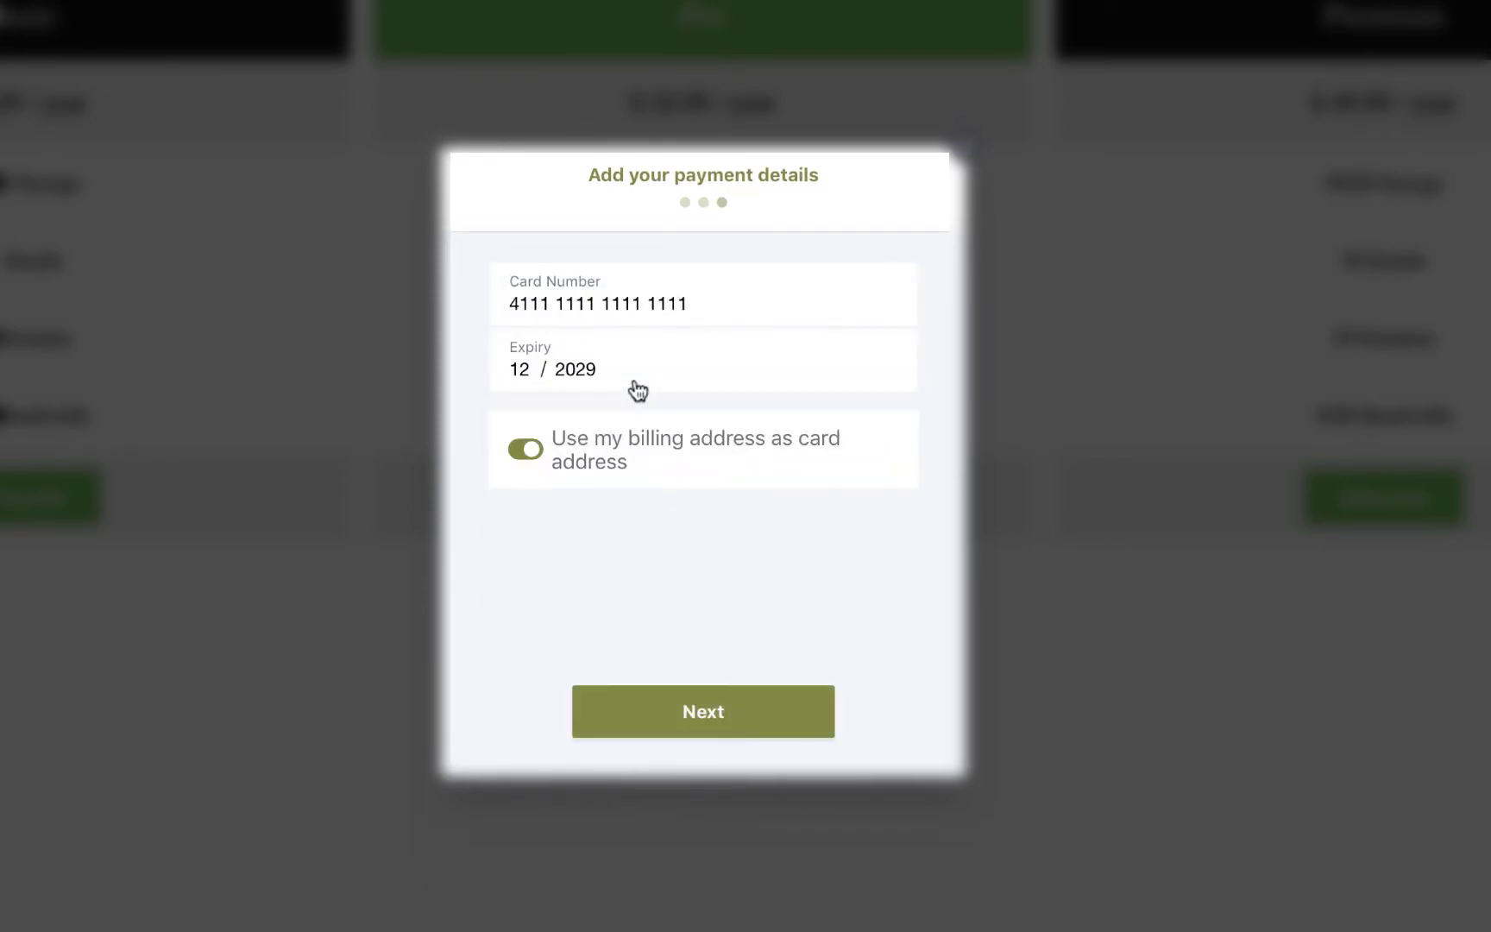
pyautogui.click(663, 716)
pyautogui.click(679, 738)
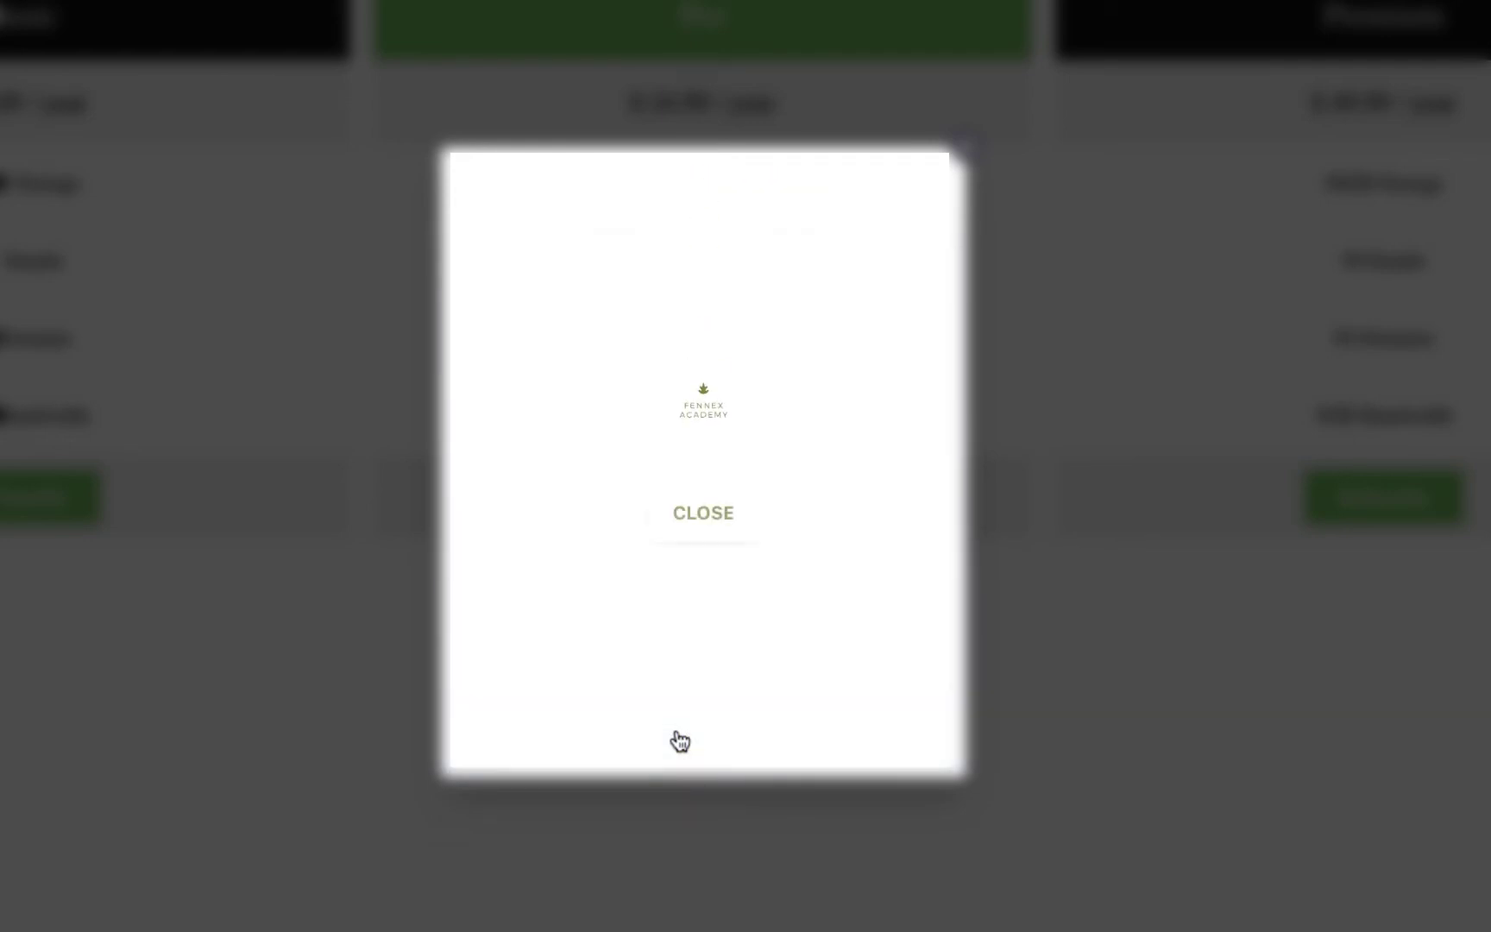
pyautogui.click(218, 167)
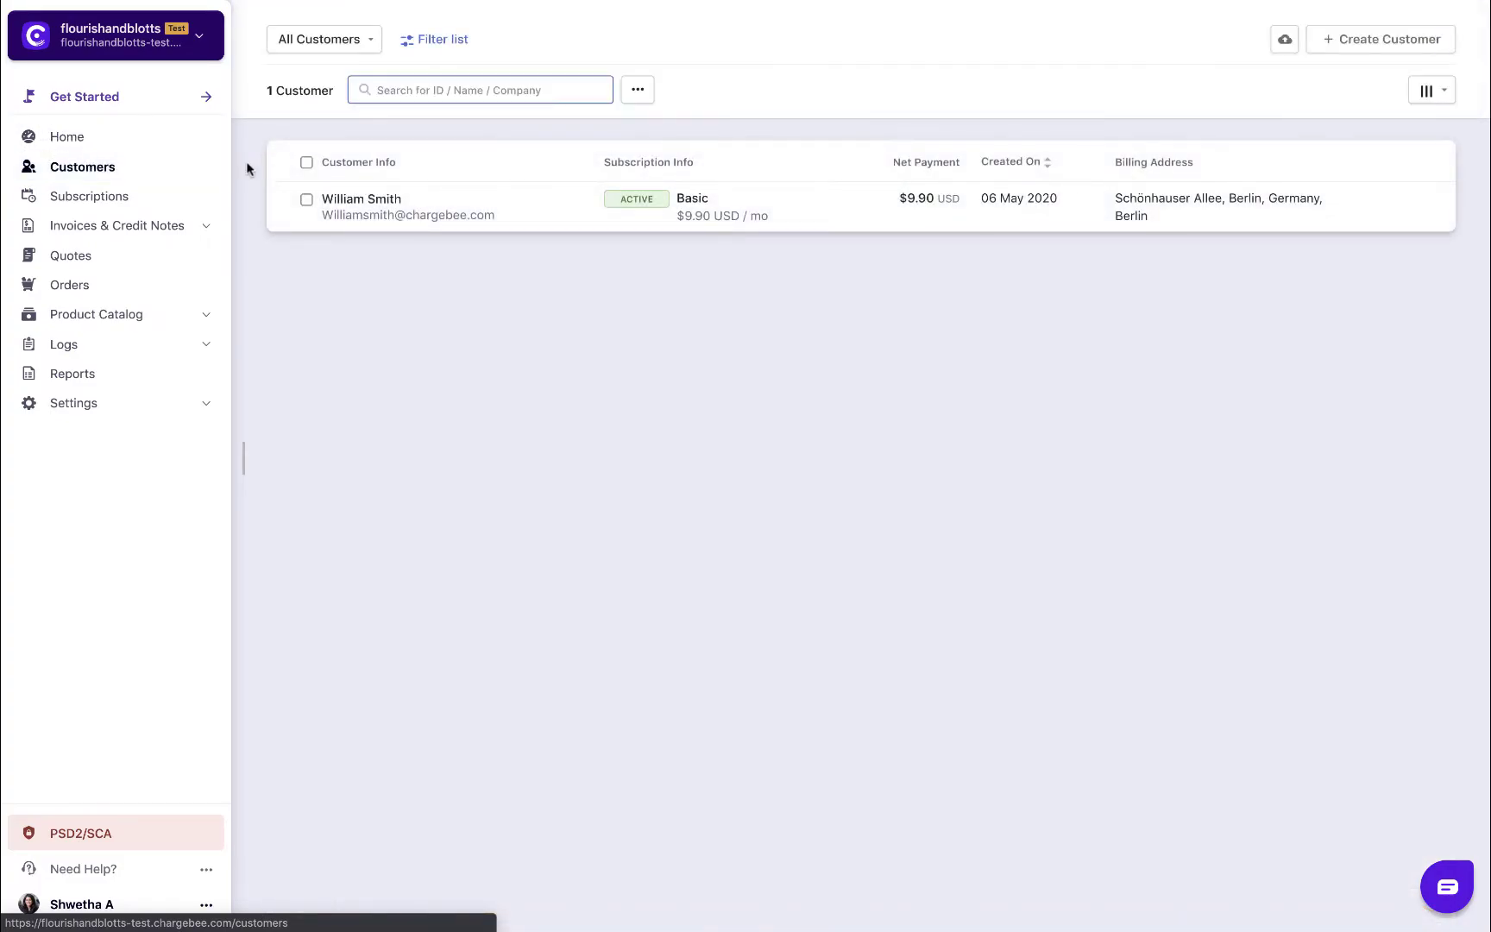
# Open the new customer and view the Basic subscription's details: $9.90/mo, Visa ending 1111
pyautogui.click(353, 199)
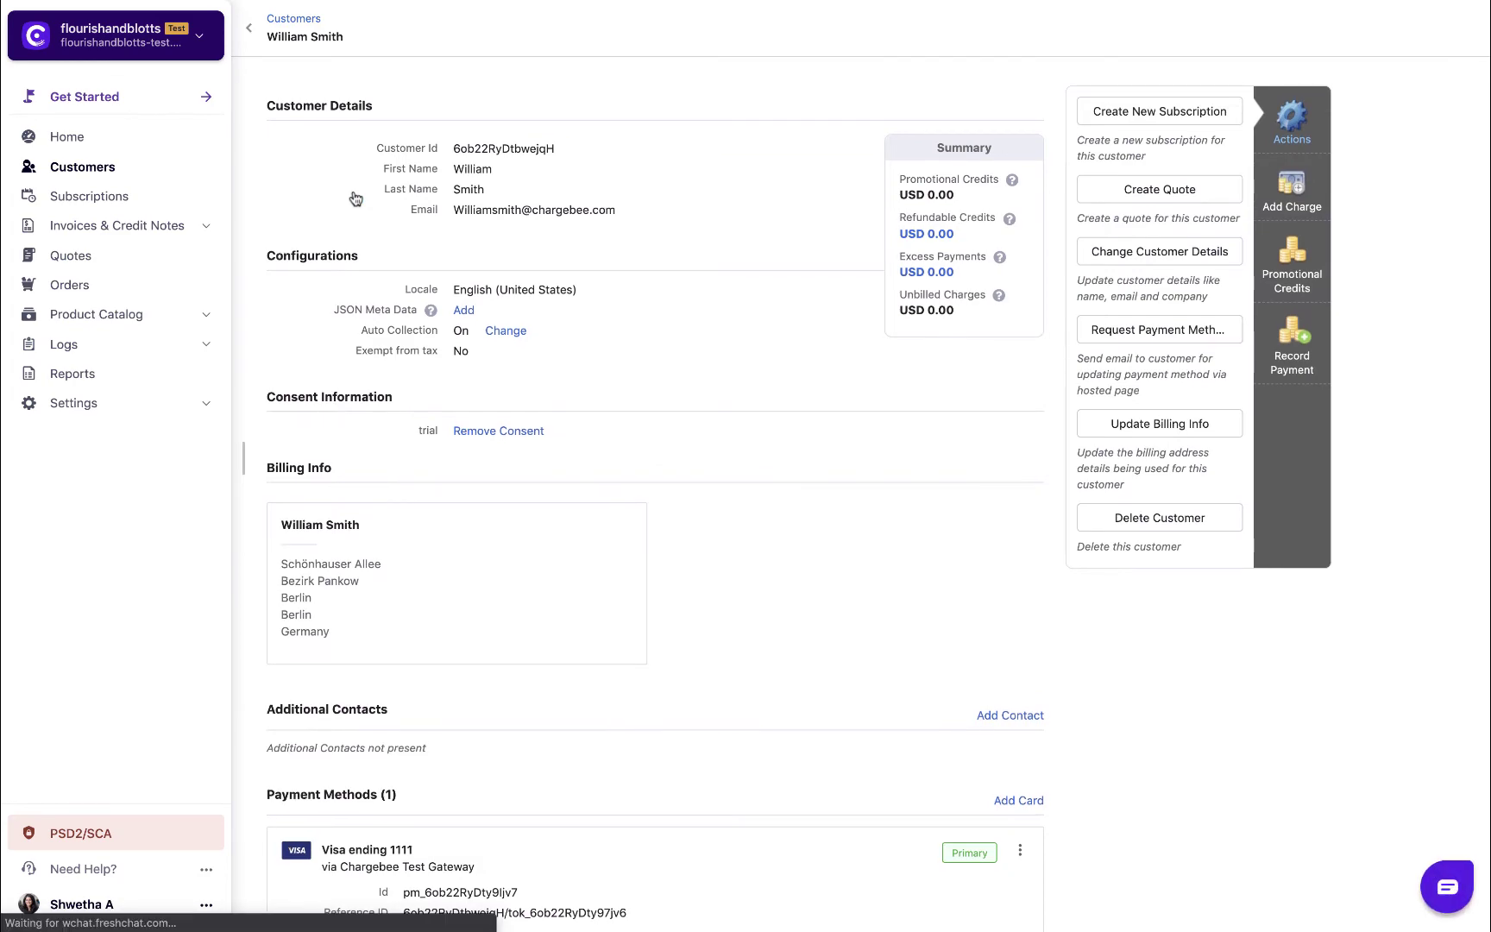
pyautogui.scroll(-6, 354, 200)
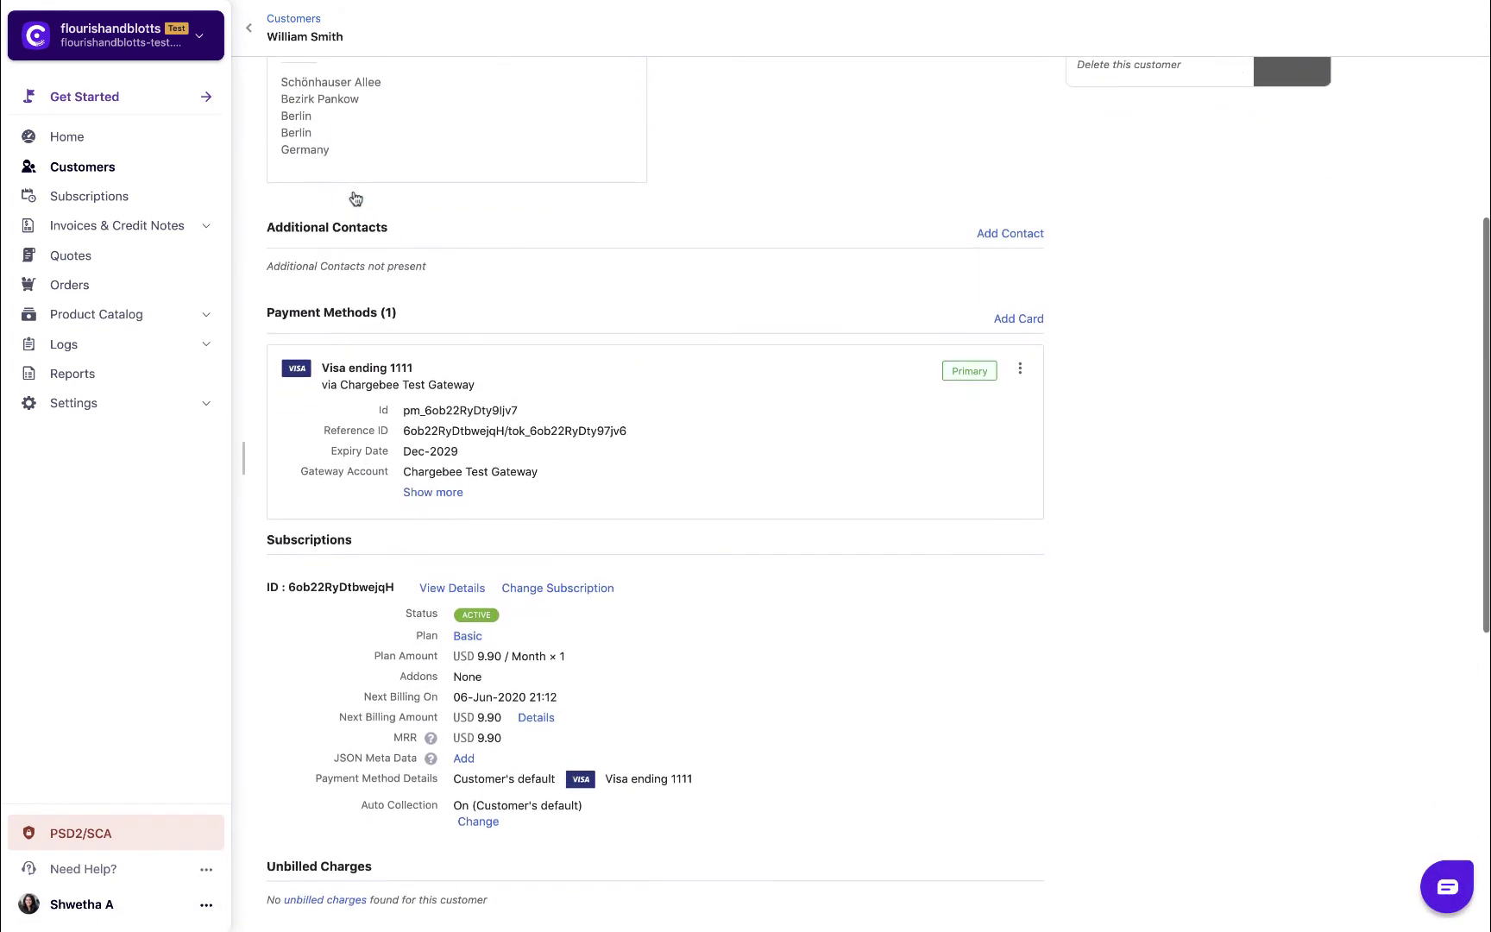
pyautogui.scroll(-3, 354, 200)
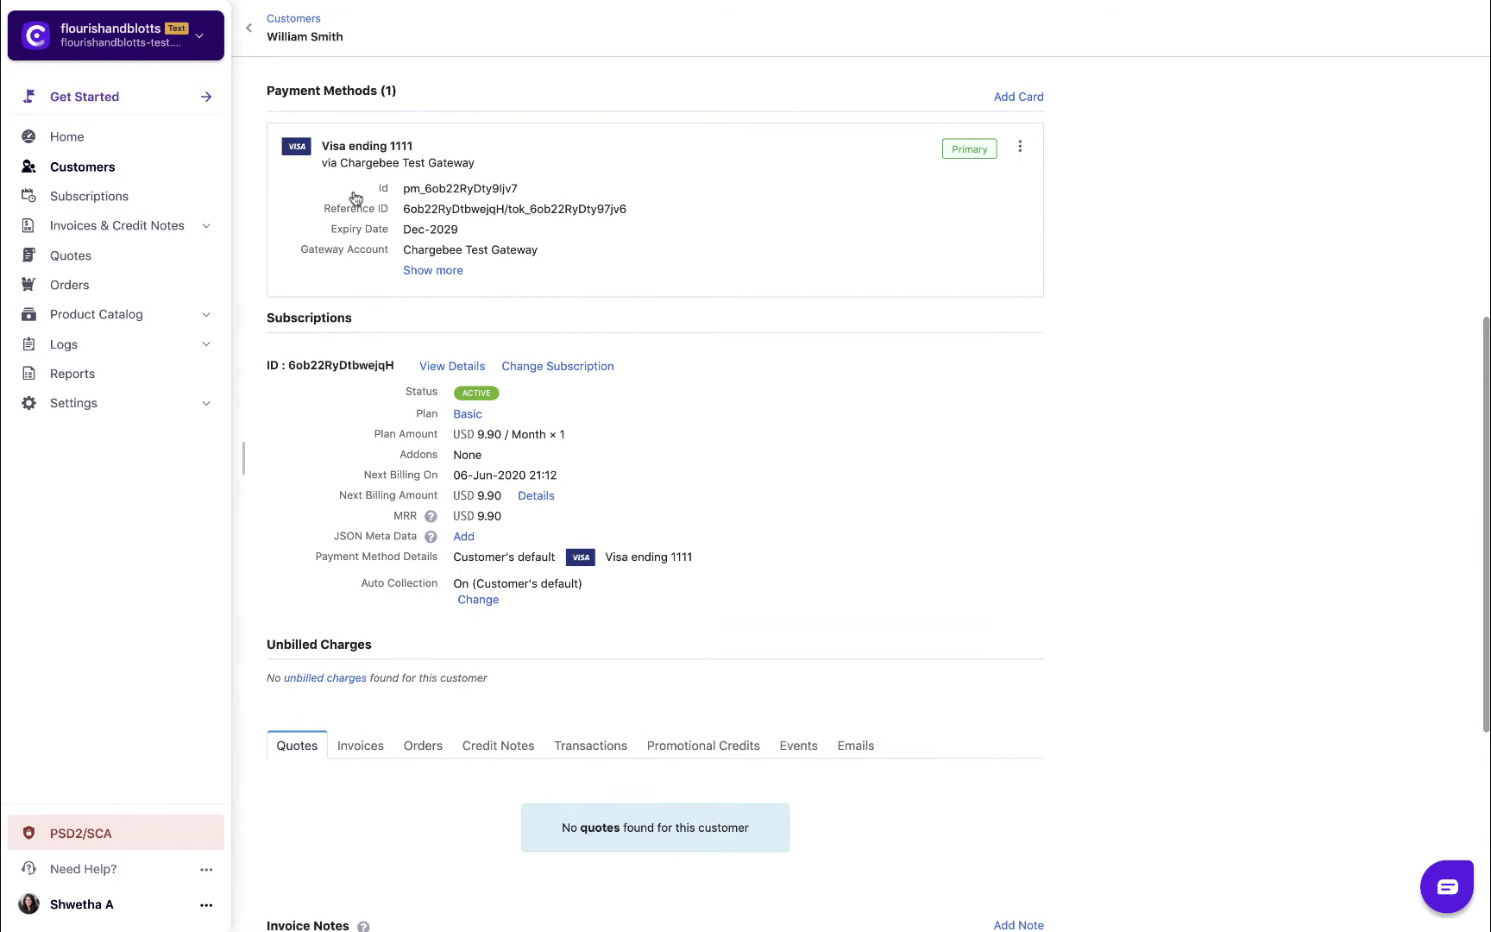
pyautogui.click(473, 367)
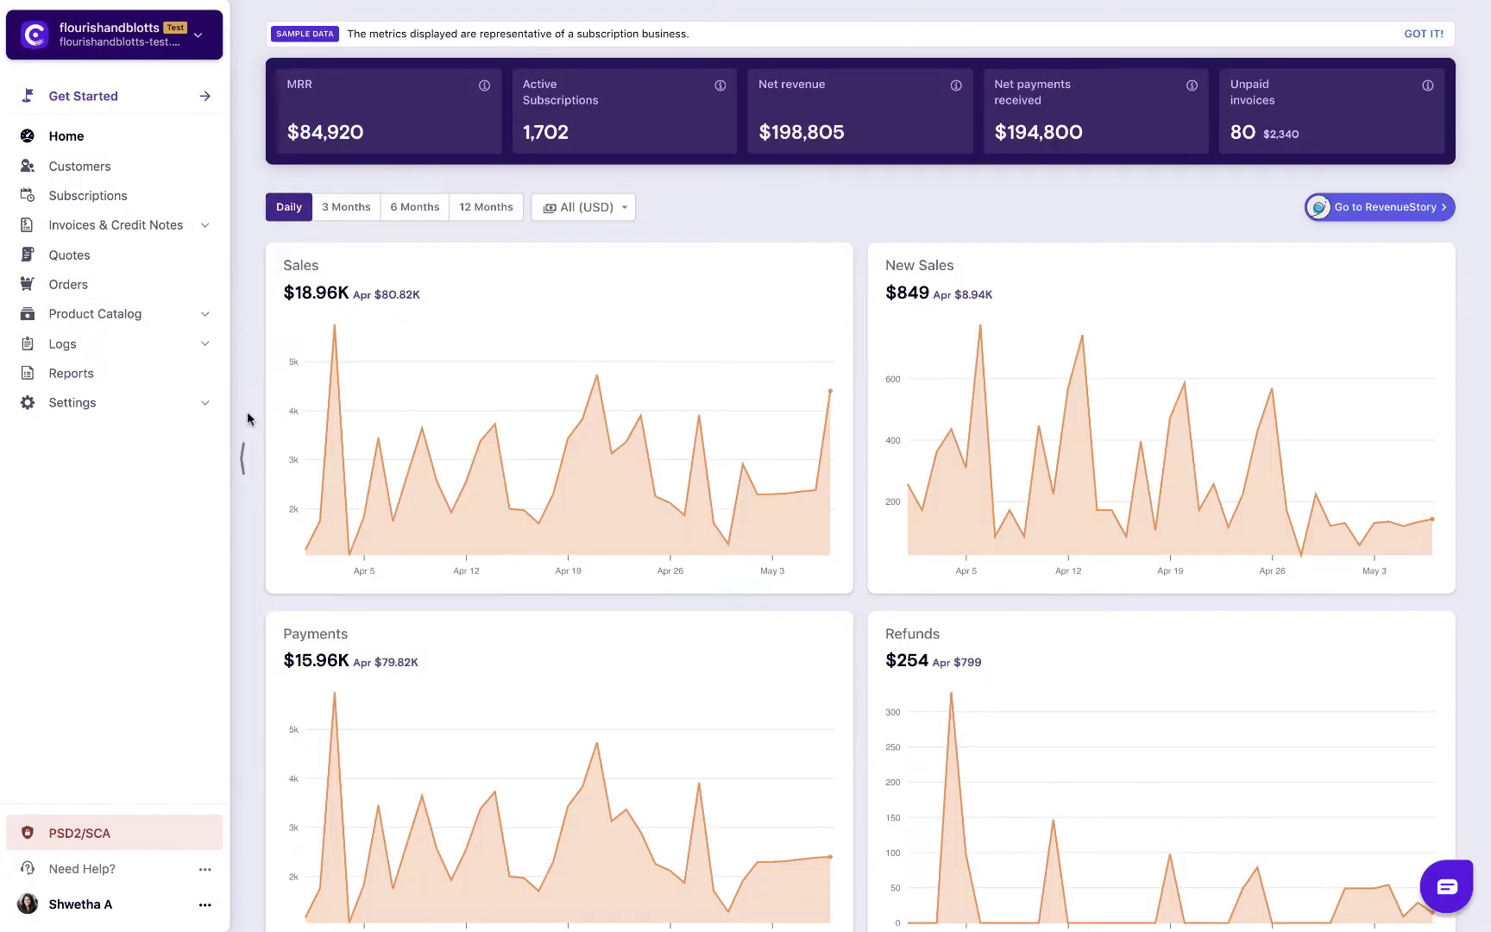
# Reopen Checkout & Self-Serve Portal settings and scroll through the Portal and Advanced settings
pyautogui.click(199, 403)
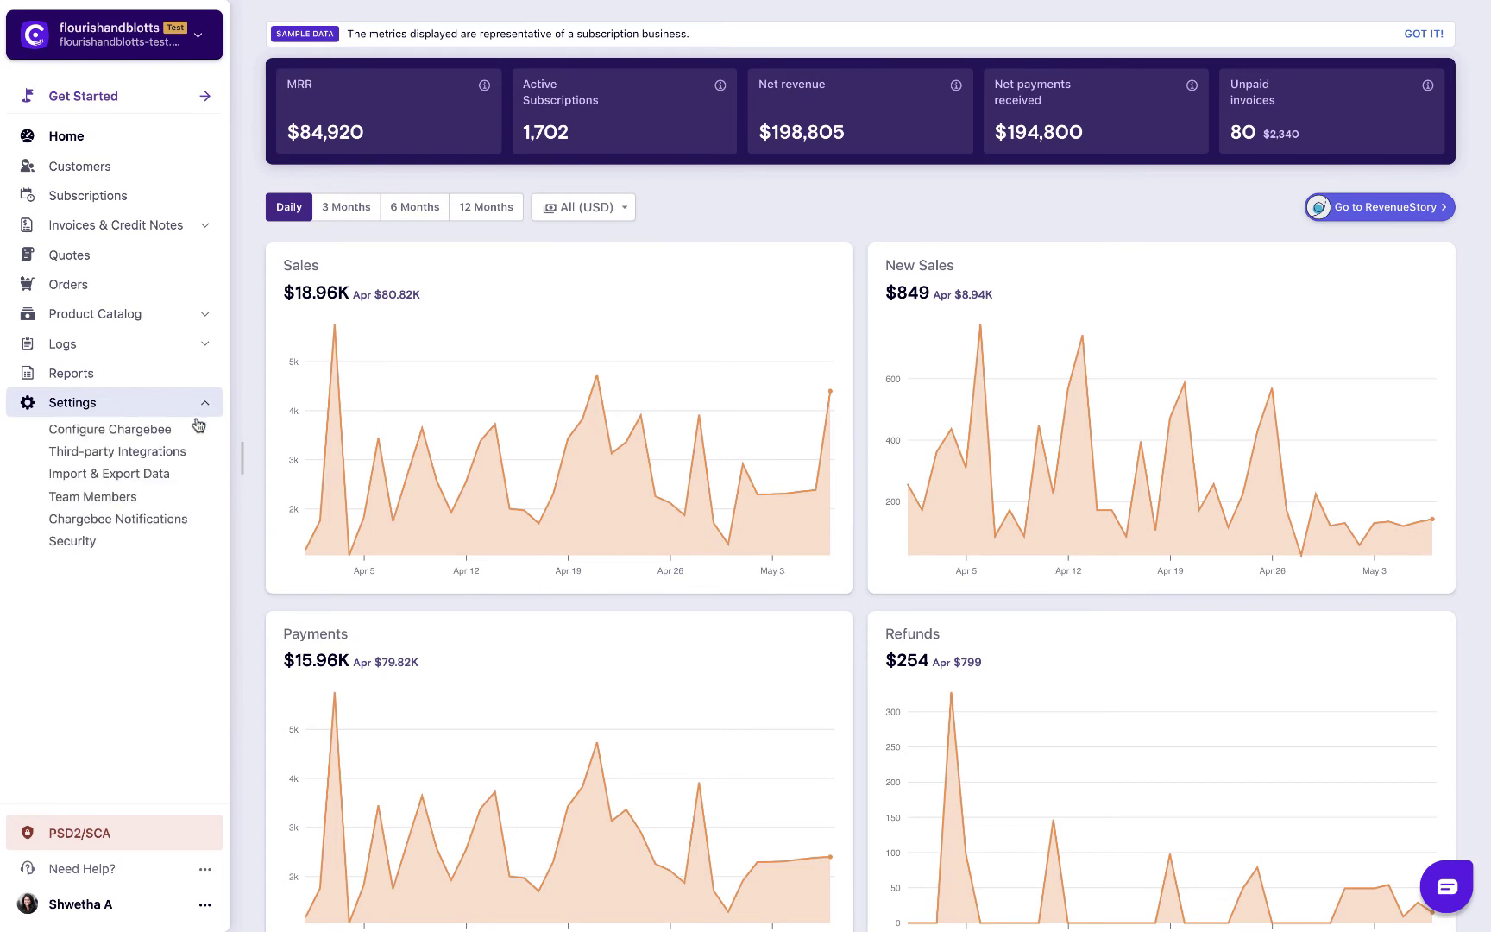
pyautogui.click(195, 430)
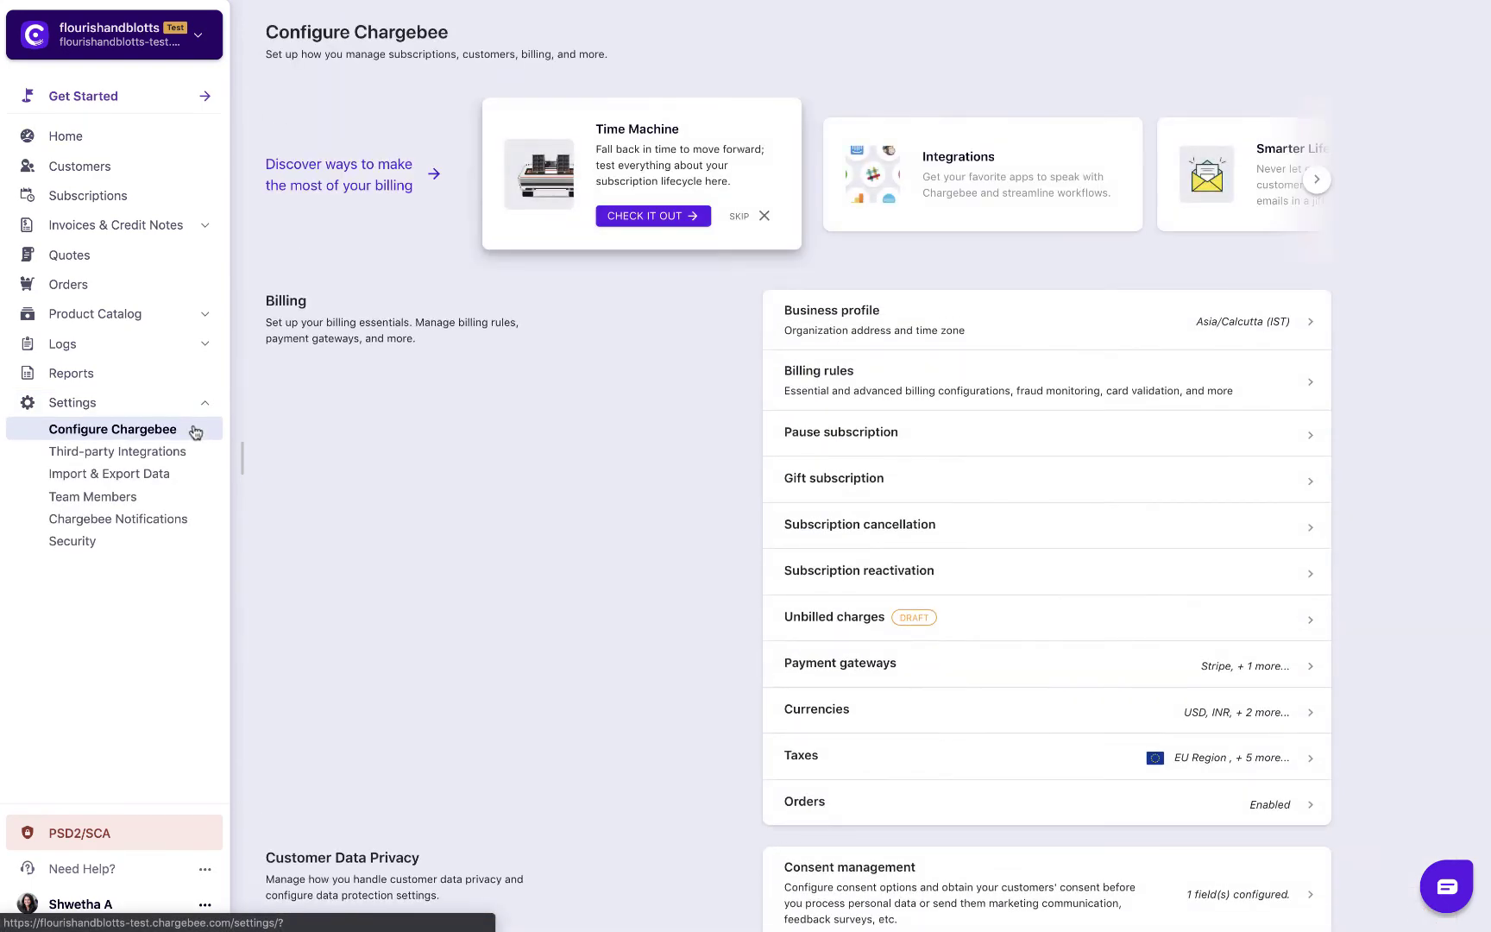
pyautogui.scroll(-1, 552, 664)
pyautogui.scroll(-5, 569, 671)
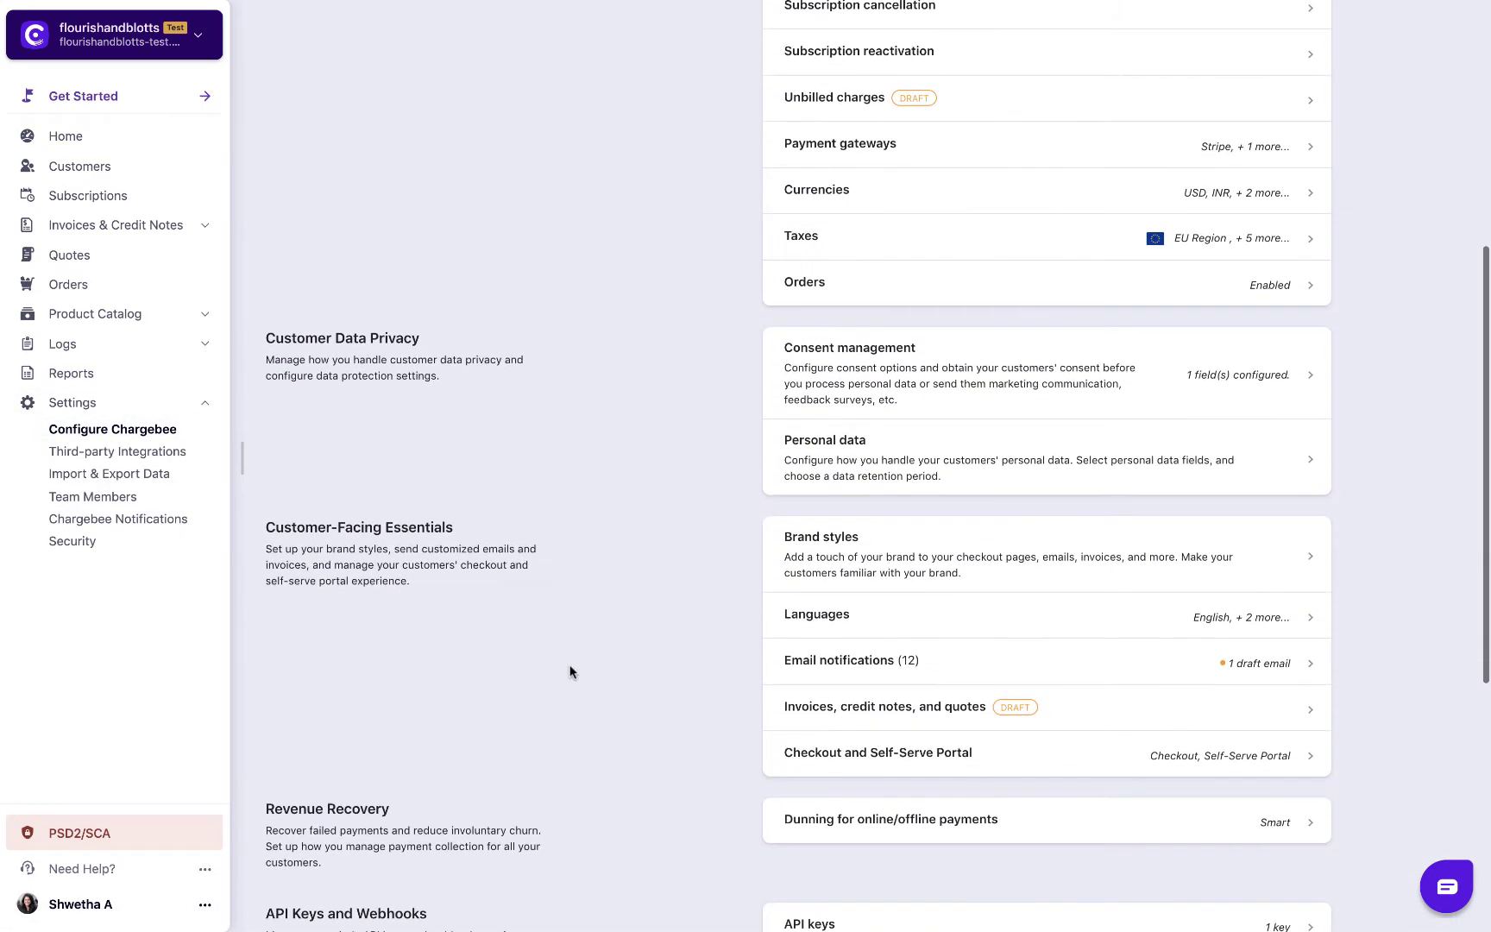
pyautogui.click(766, 753)
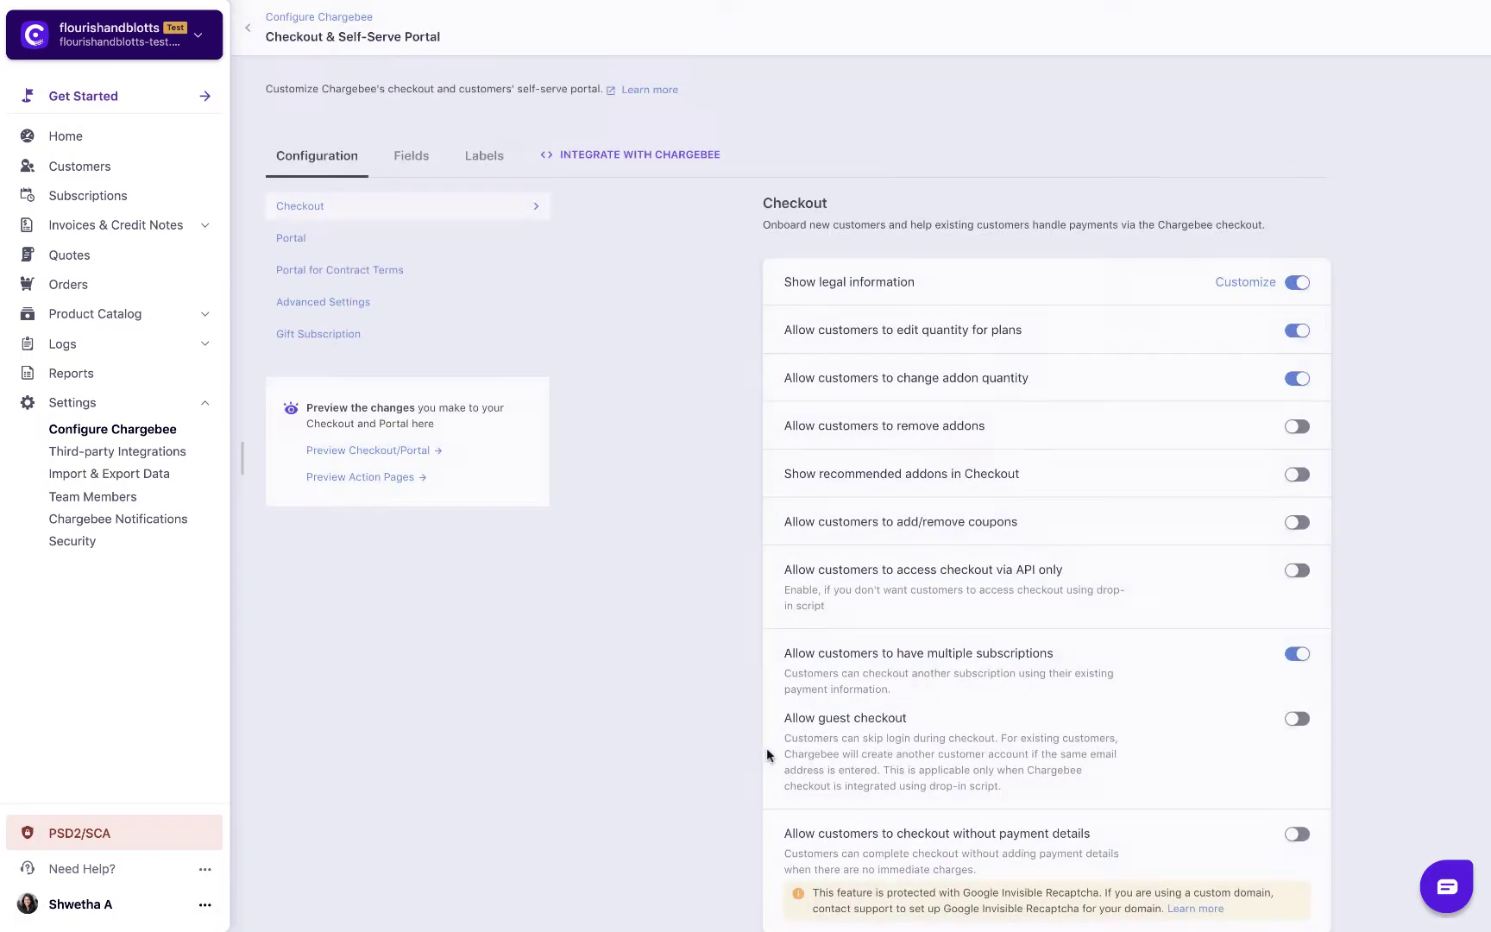
pyautogui.scroll(-10, 766, 751)
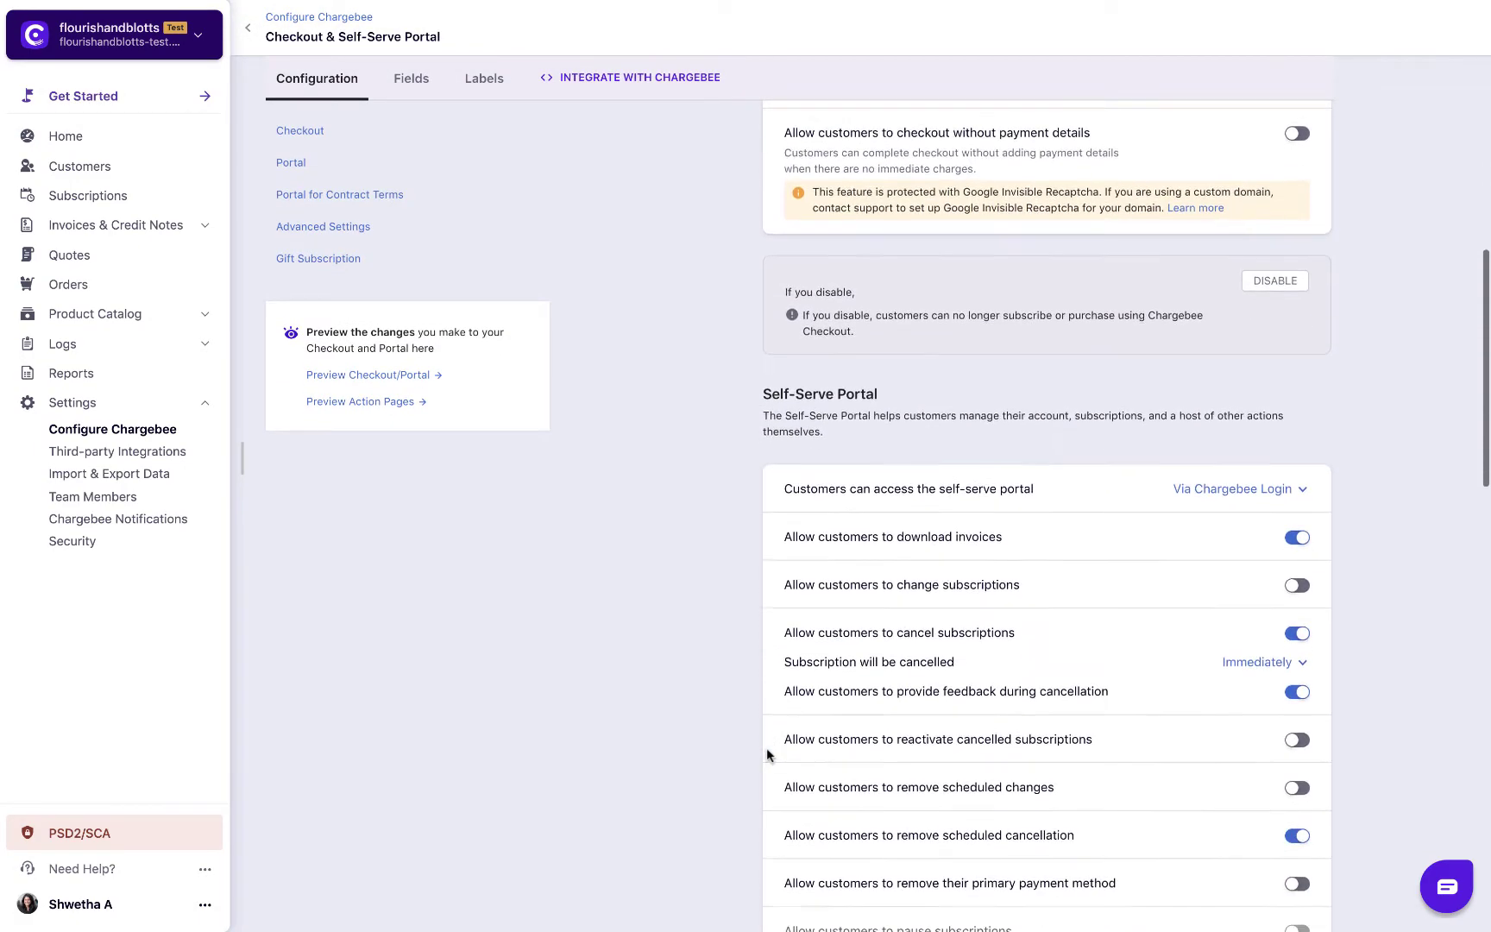
pyautogui.scroll(-8, 766, 753)
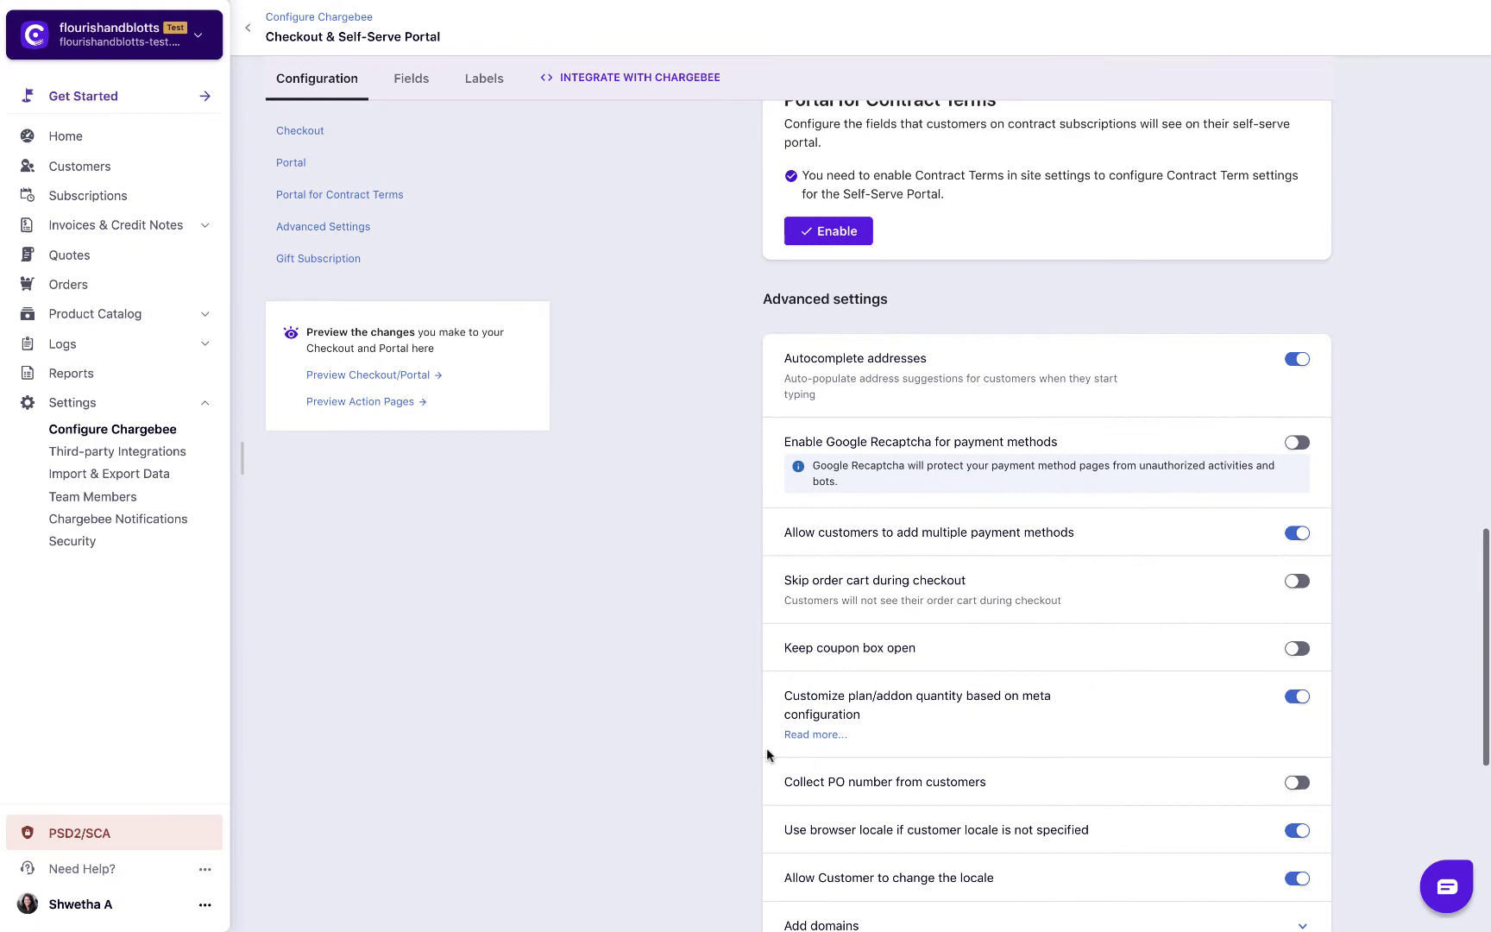
# Enable billing information collection at checkout on the Fields tab
pyautogui.click(415, 83)
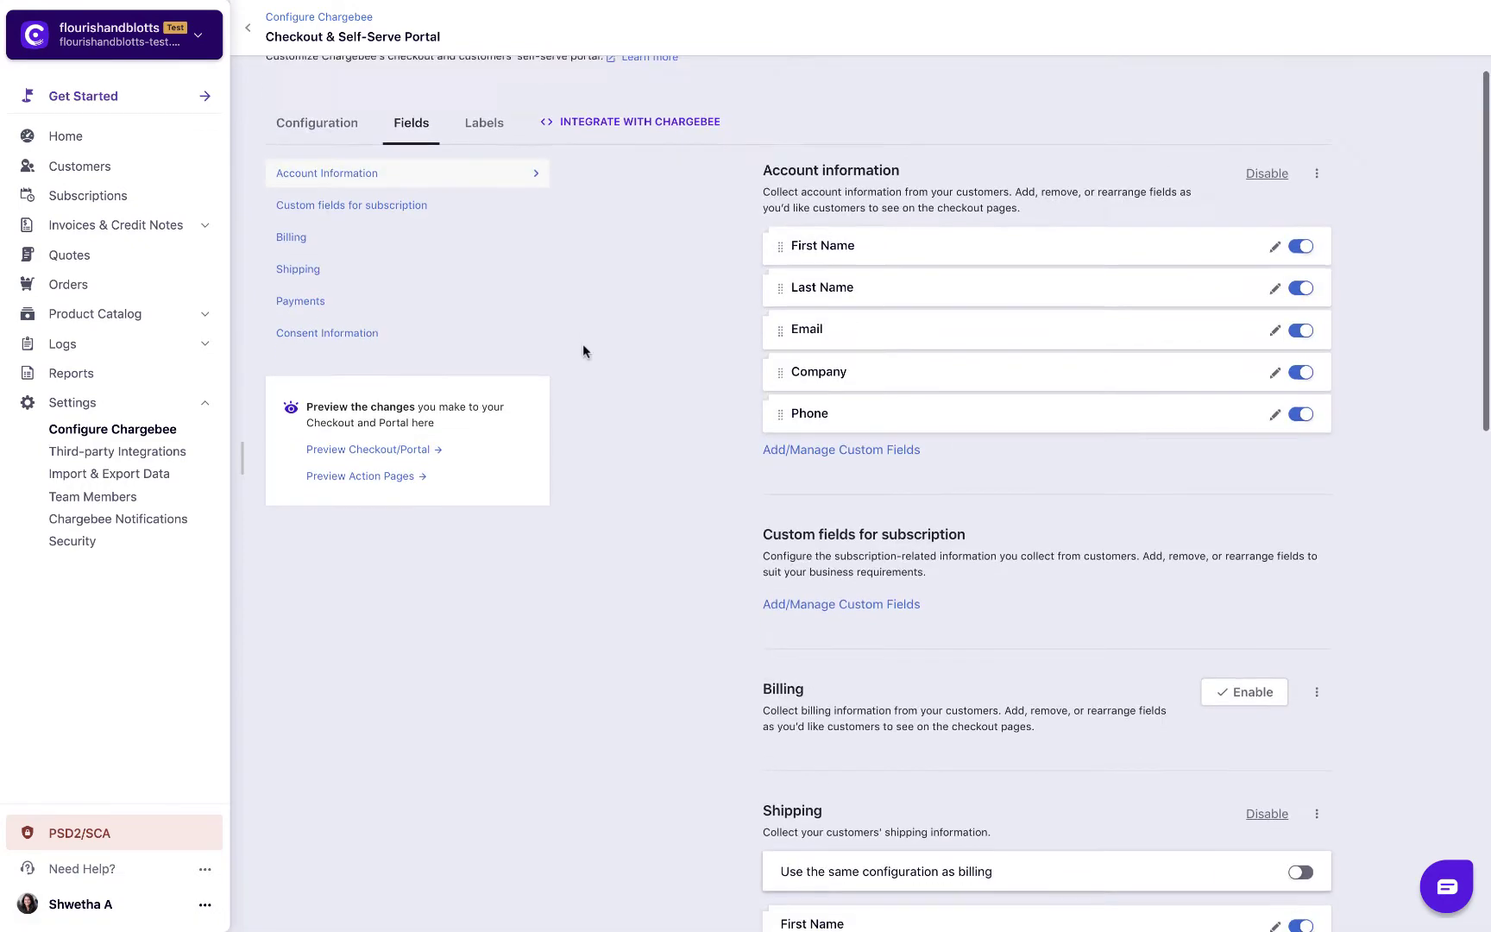
pyautogui.scroll(-3, 582, 345)
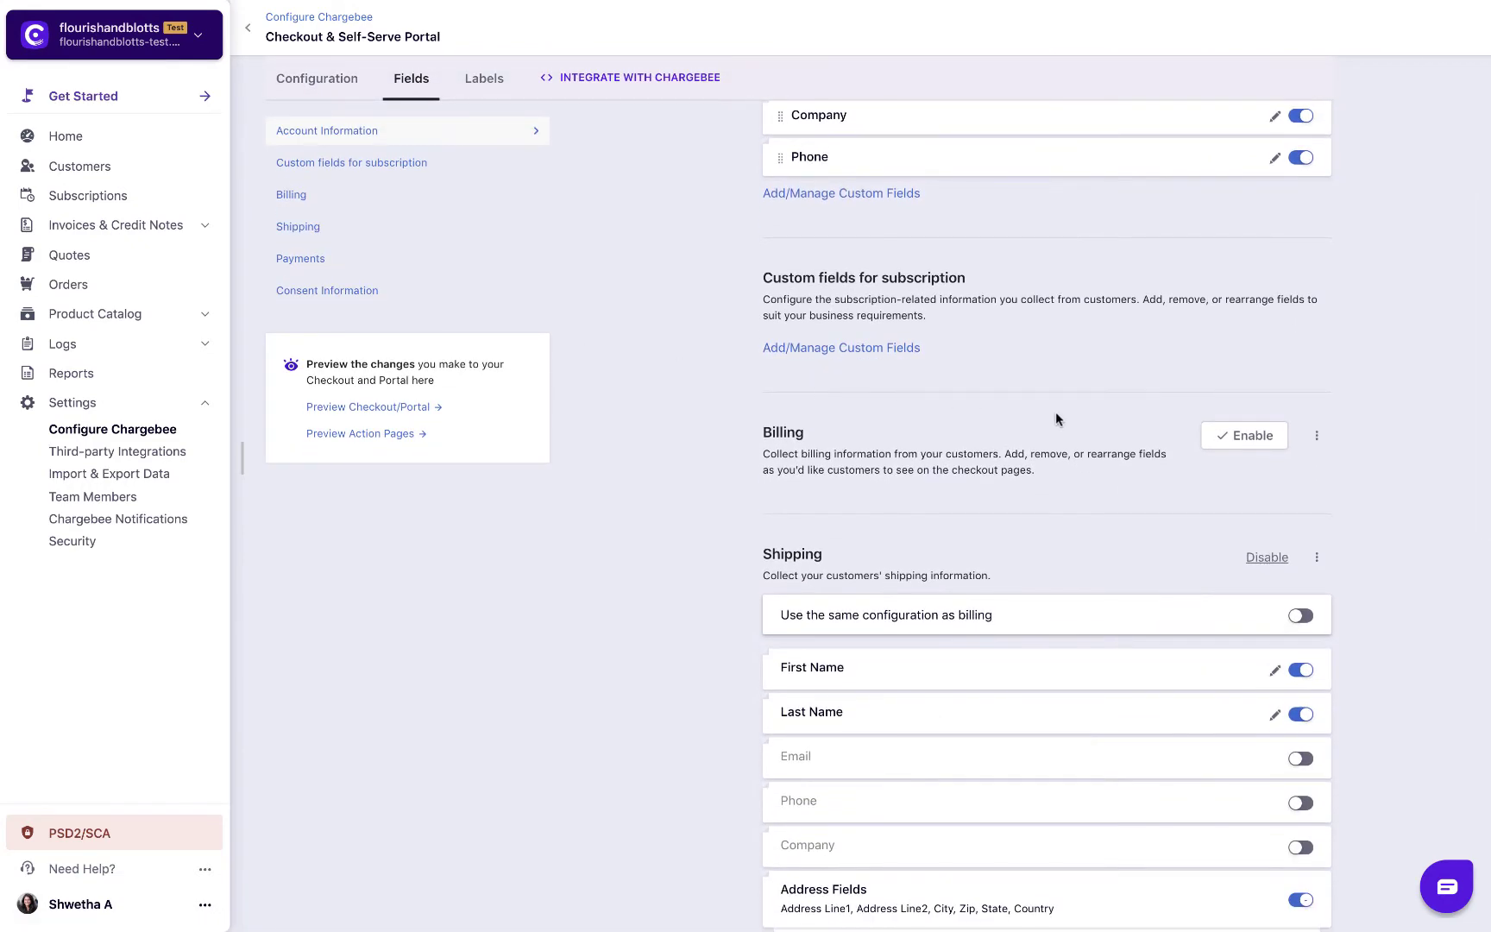
pyautogui.click(1230, 437)
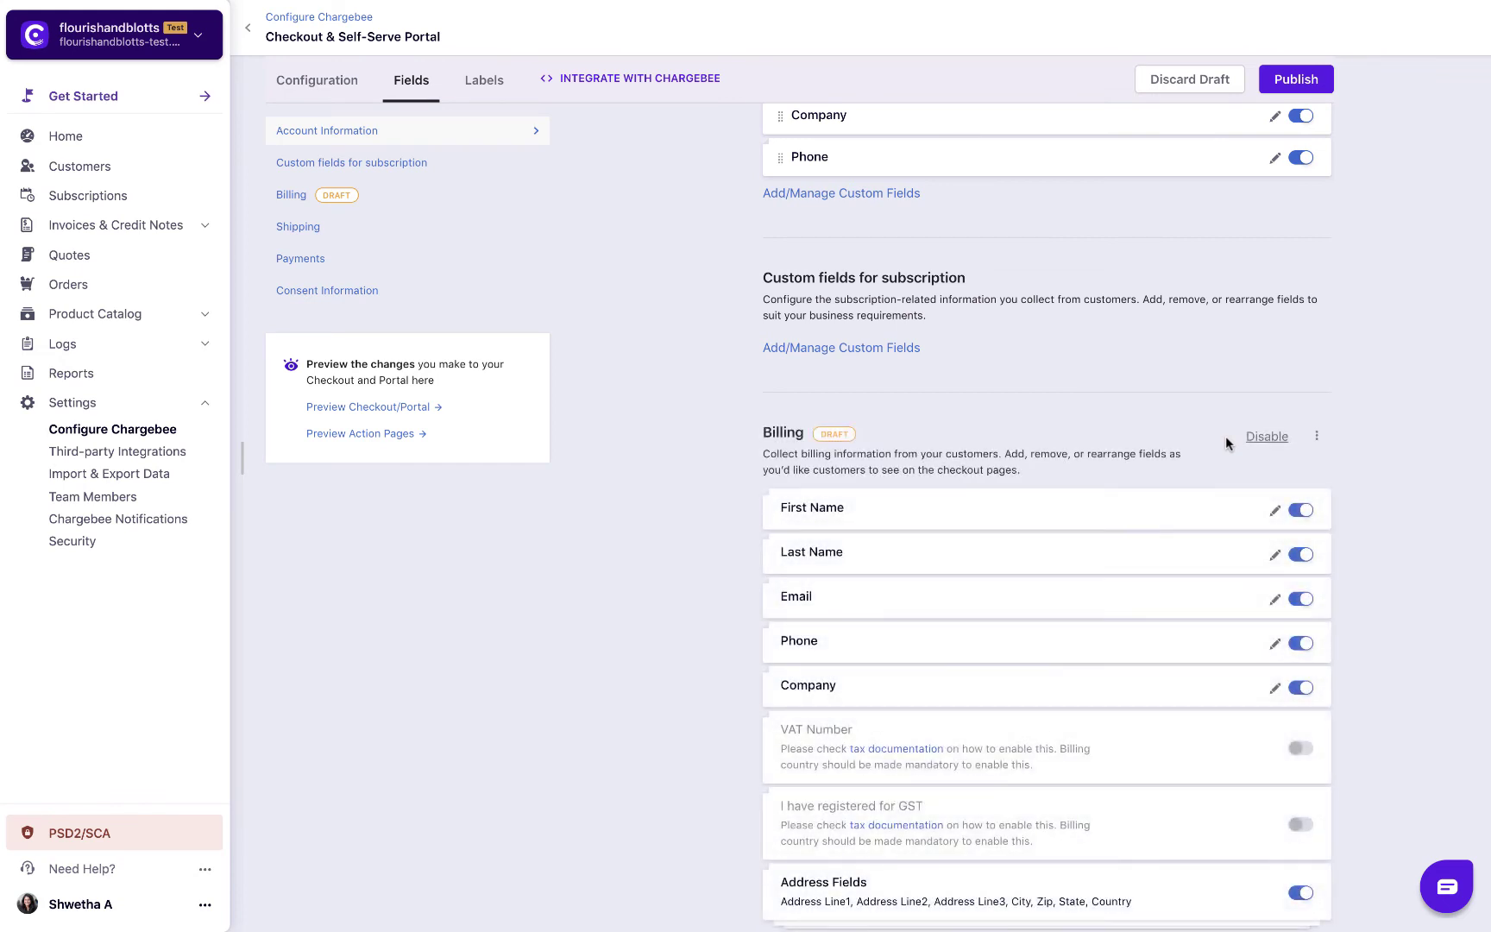
pyautogui.scroll(-3, 1225, 435)
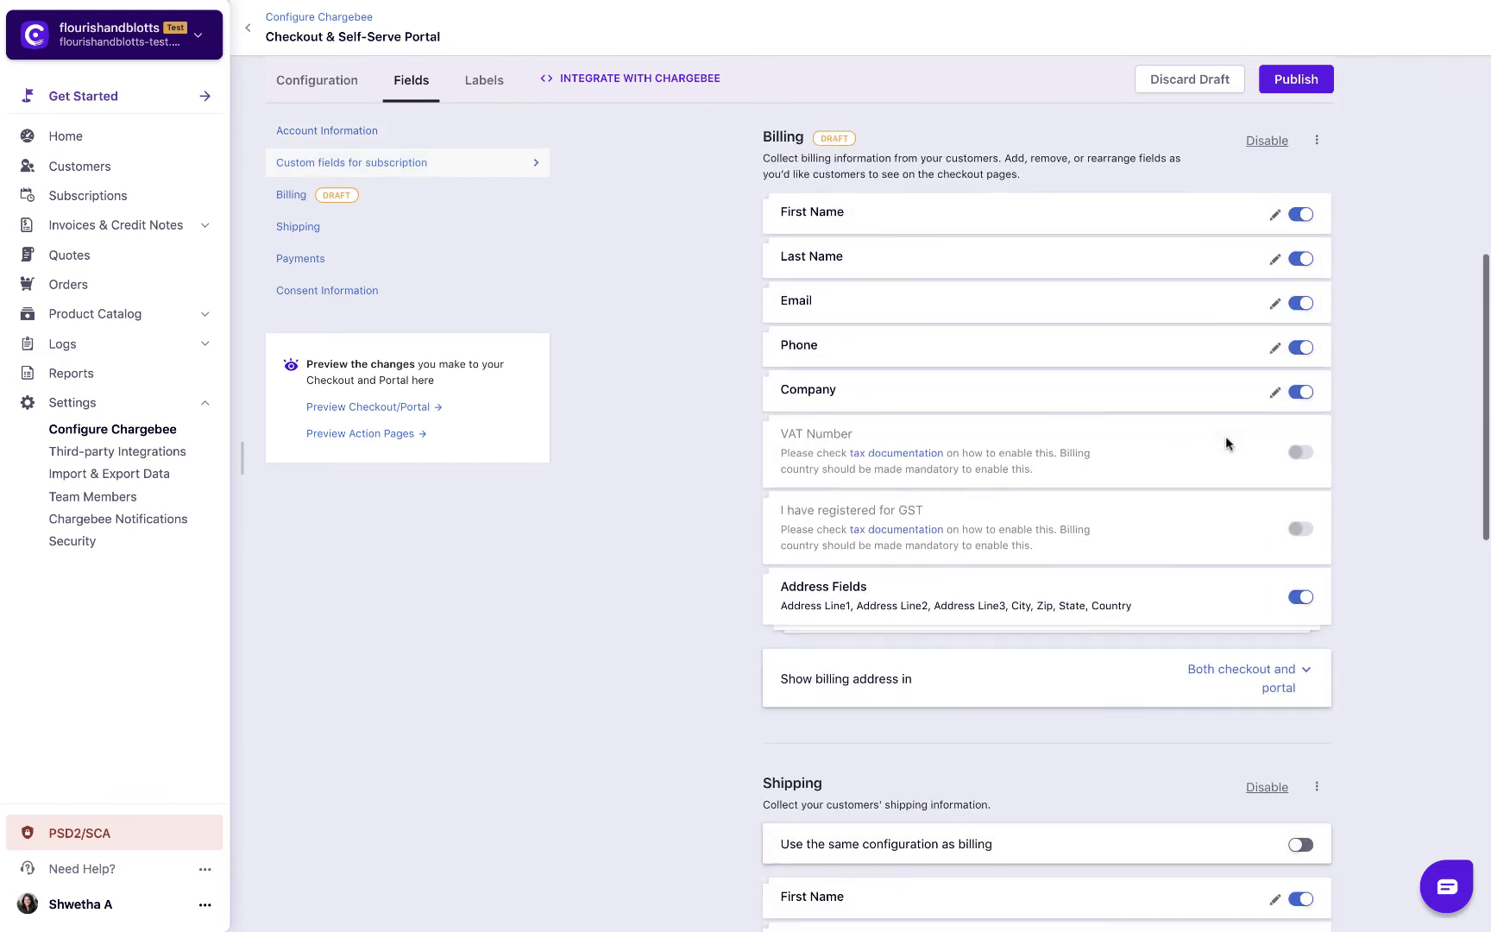
pyautogui.scroll(-8, 1225, 443)
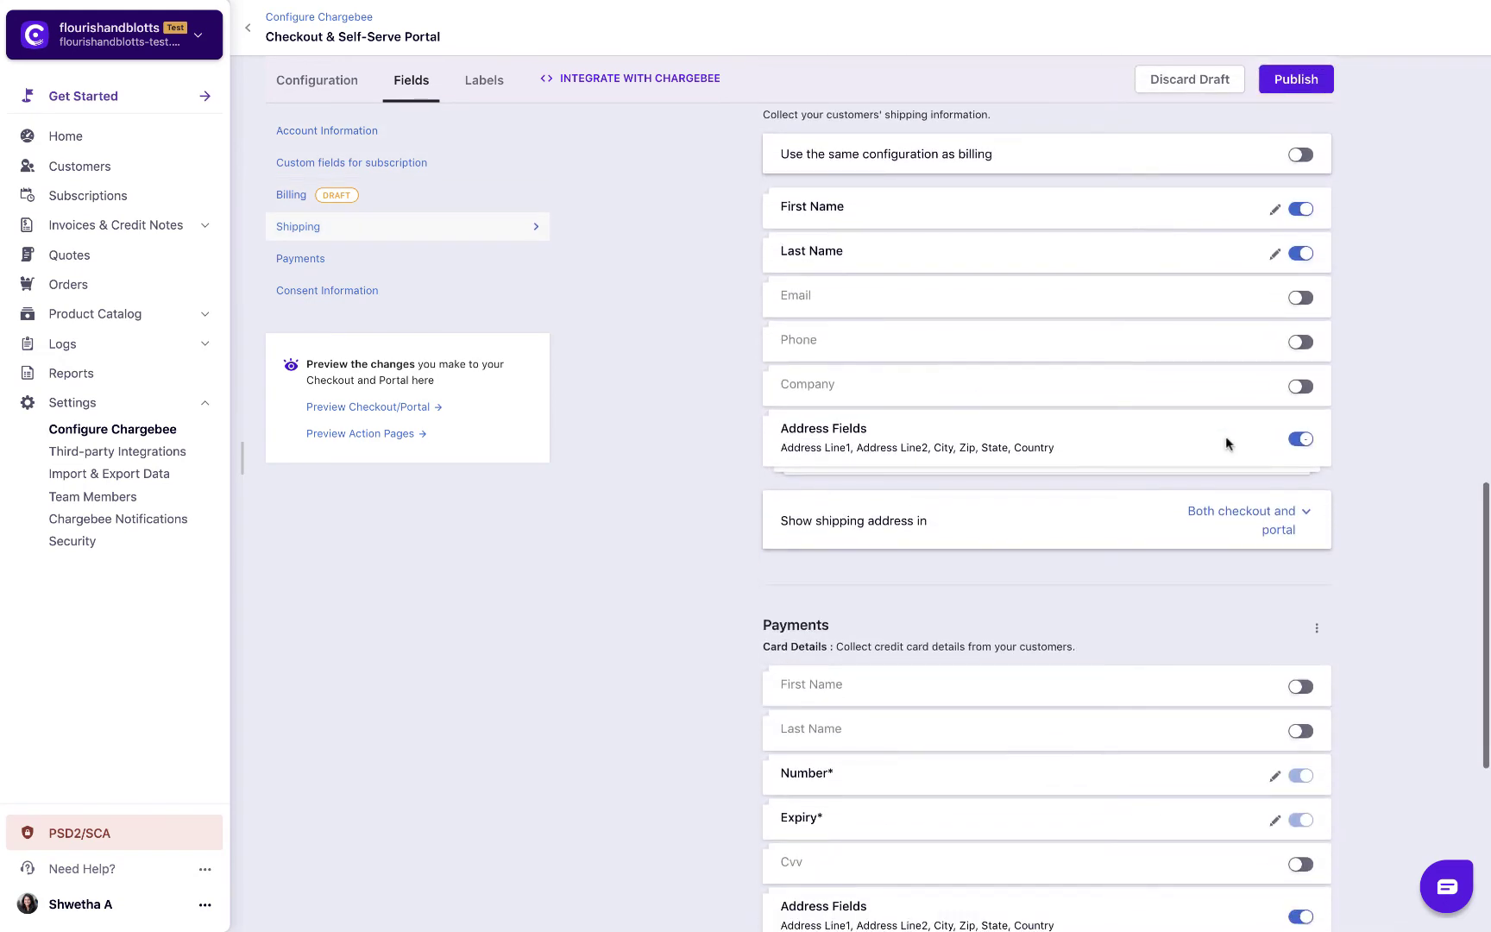
# Publish all drafted checkout field and label changes from the Labels tab
pyautogui.click(466, 81)
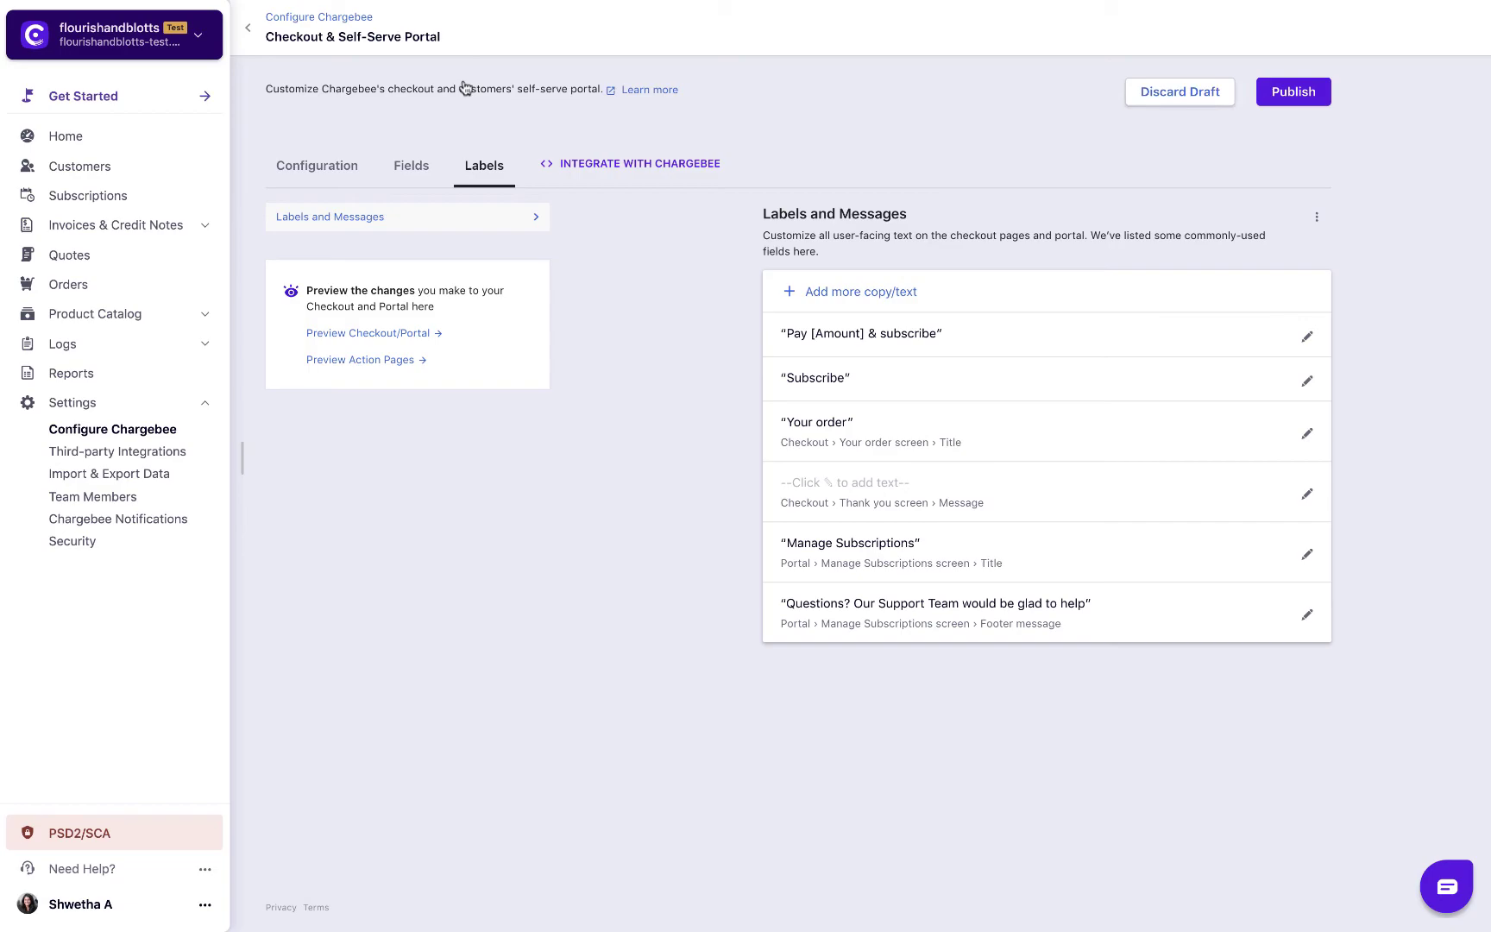
pyautogui.click(1280, 91)
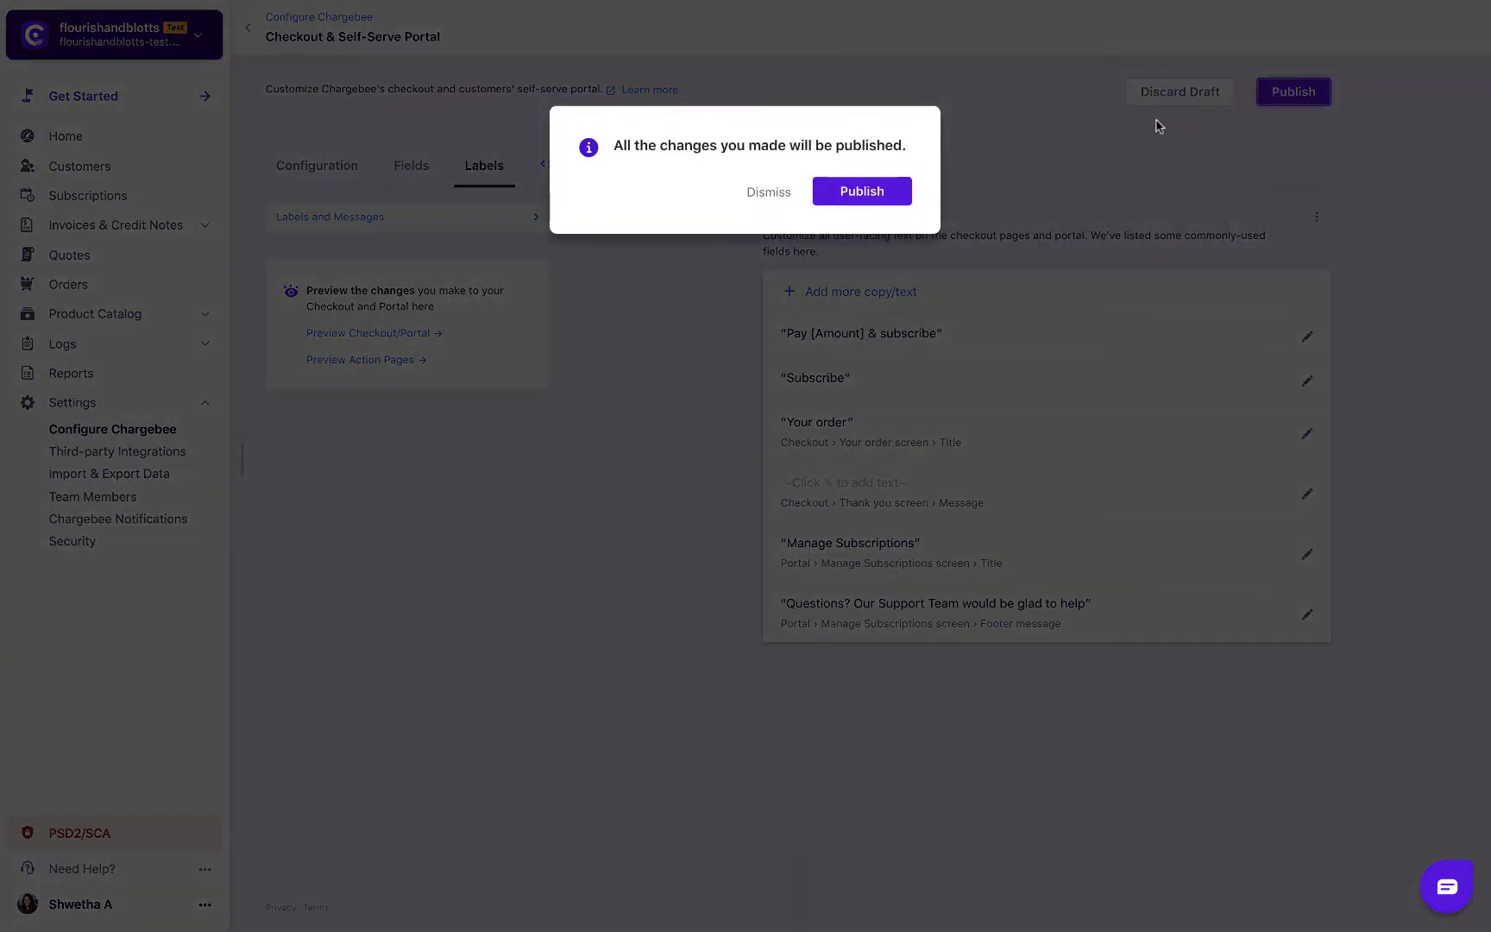
pyautogui.click(906, 192)
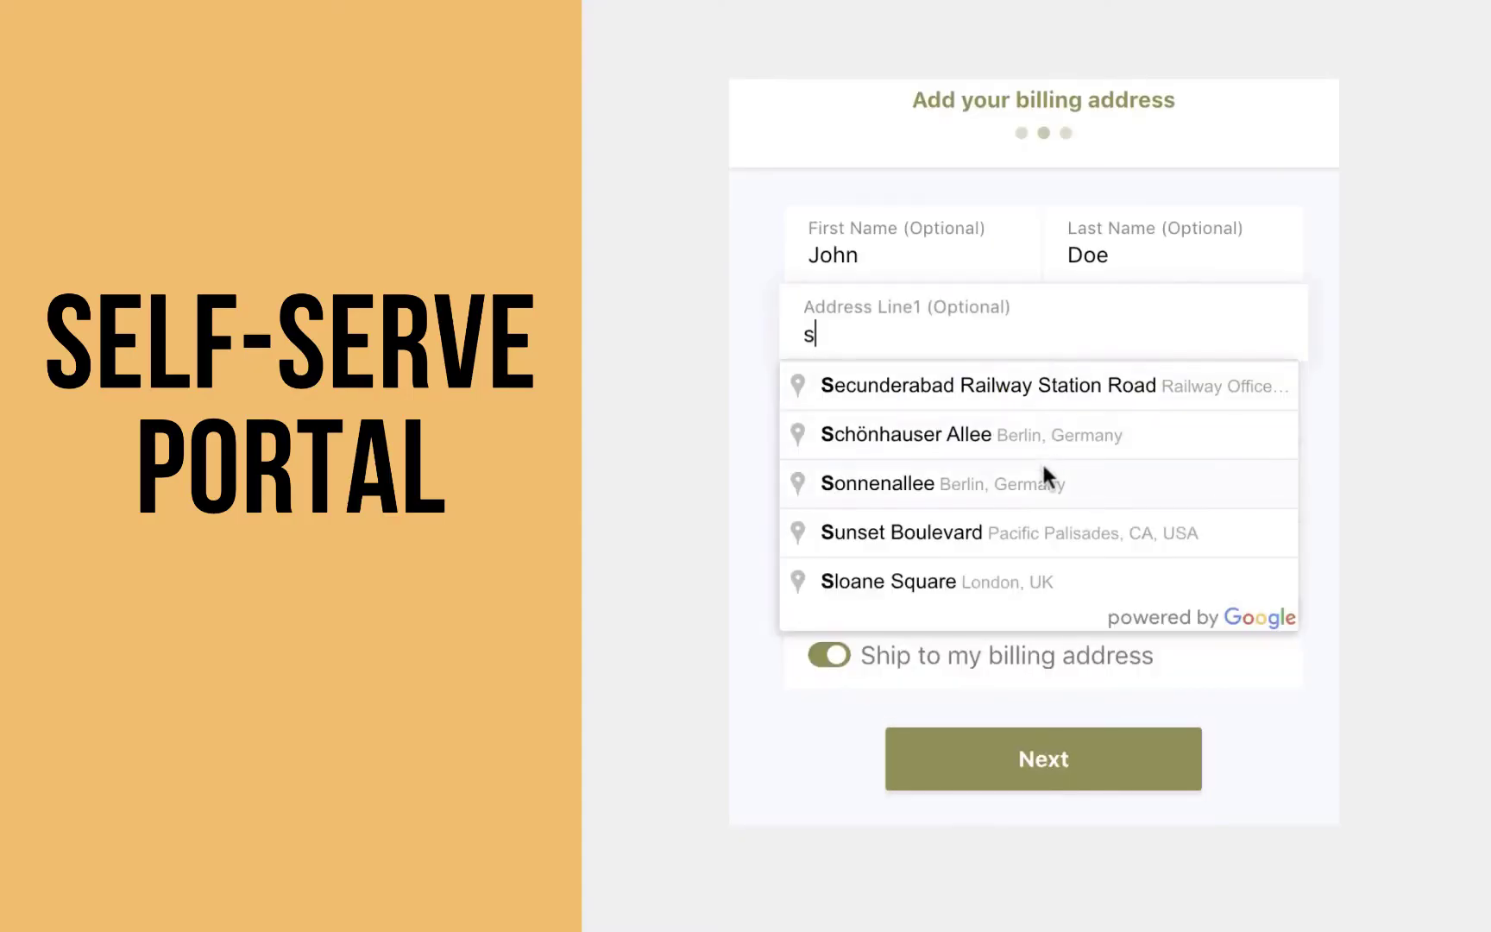
# Advance the demo checkout to payment details, then log into the self-serve portal
pyautogui.click(984, 777)
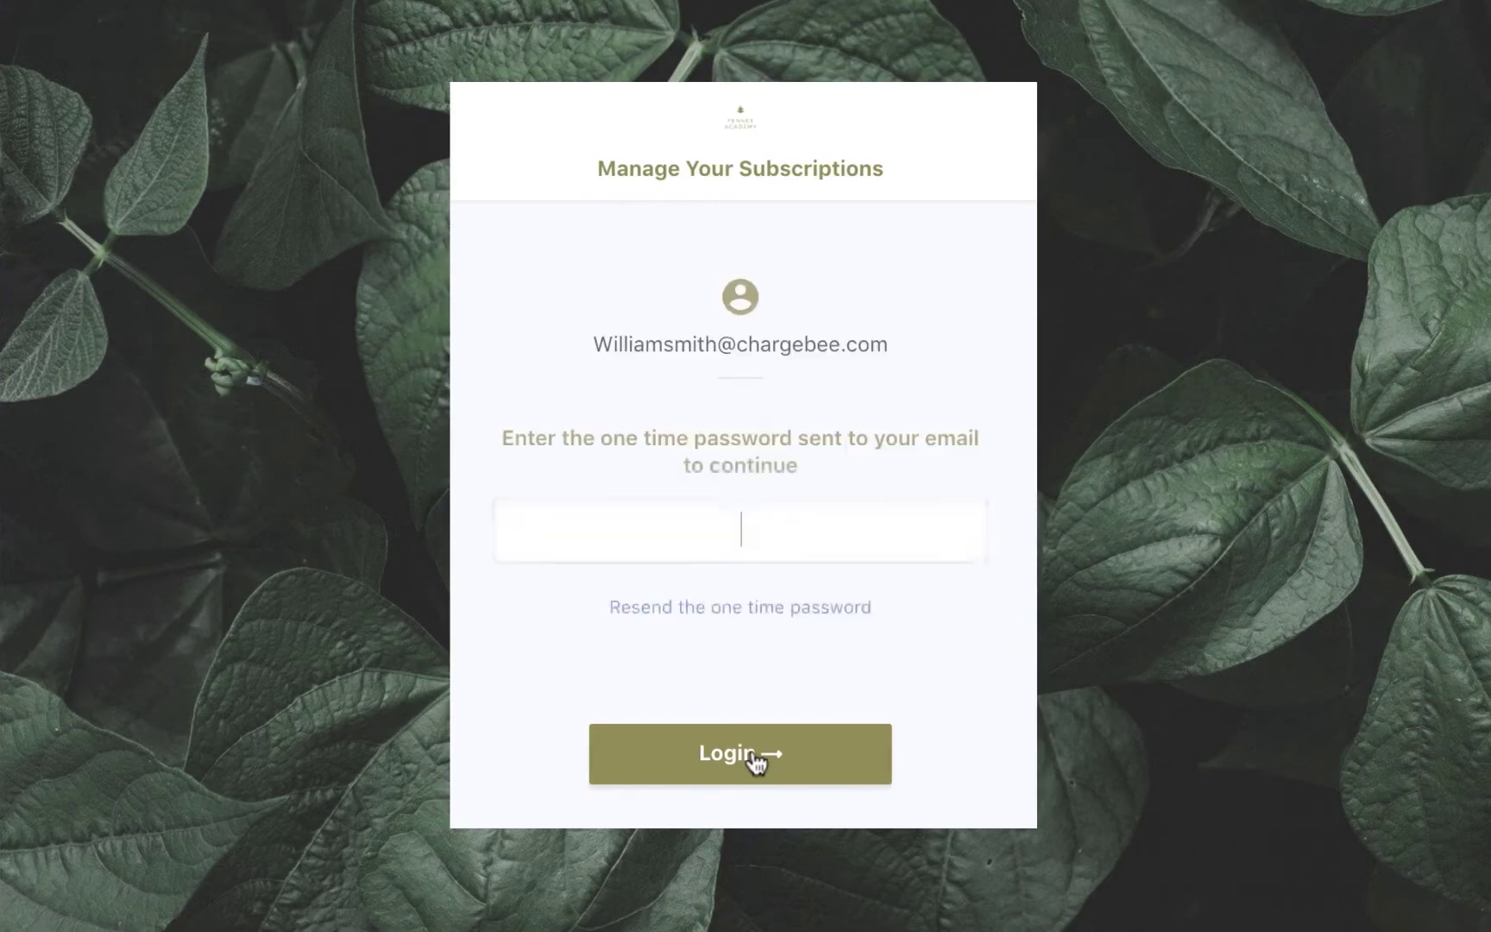
pyautogui.click(740, 756)
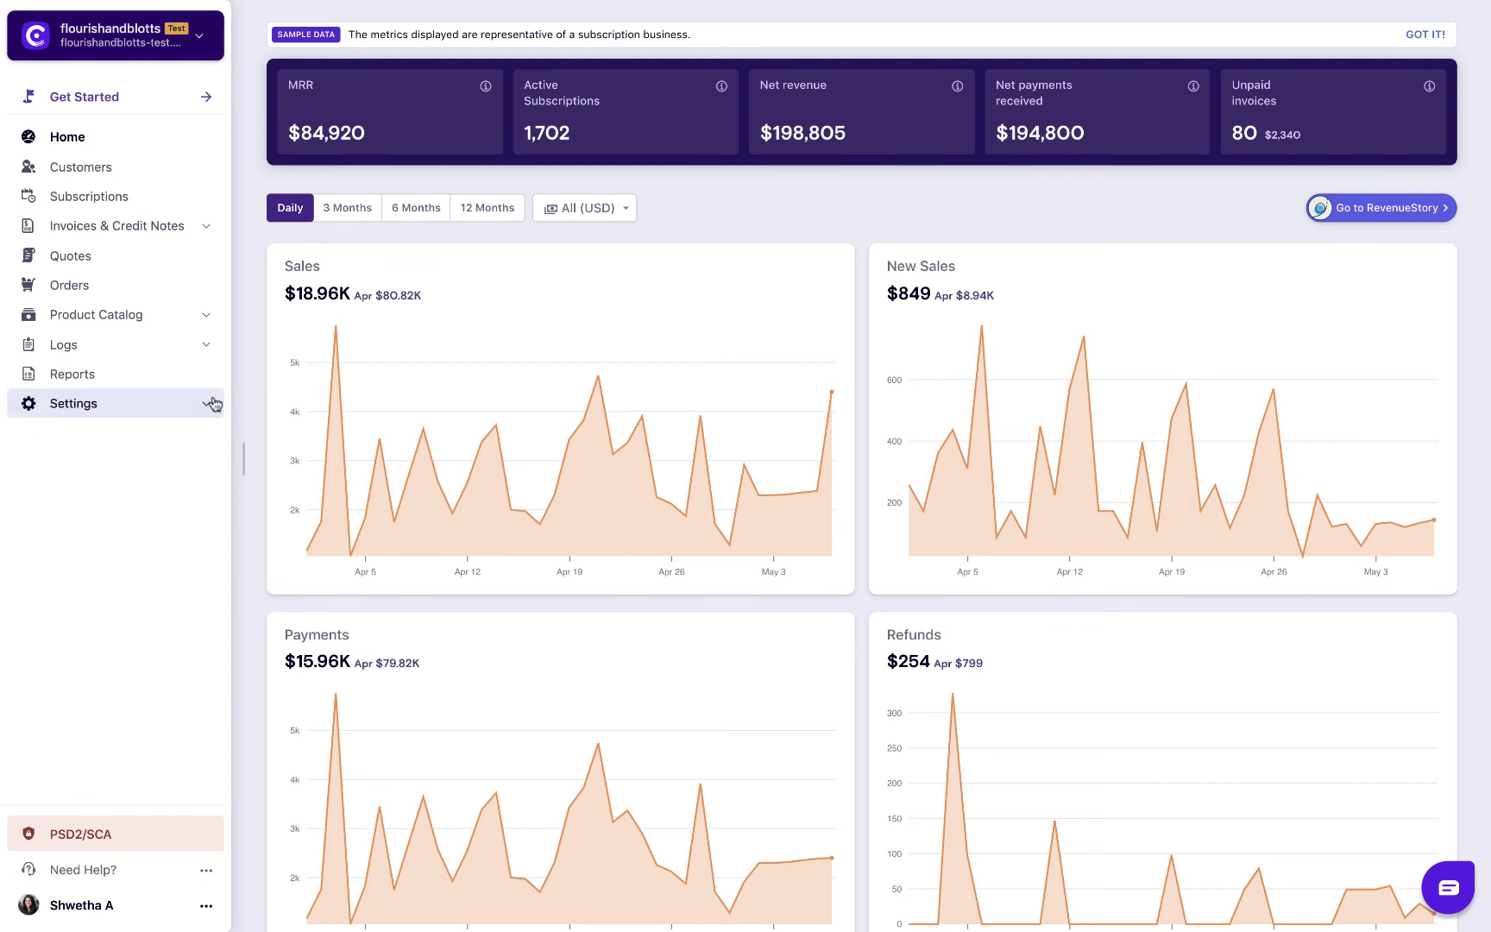
# Return to Checkout & Self-Serve Portal settings and show the Integrate with Chargebee snippets
pyautogui.click(212, 404)
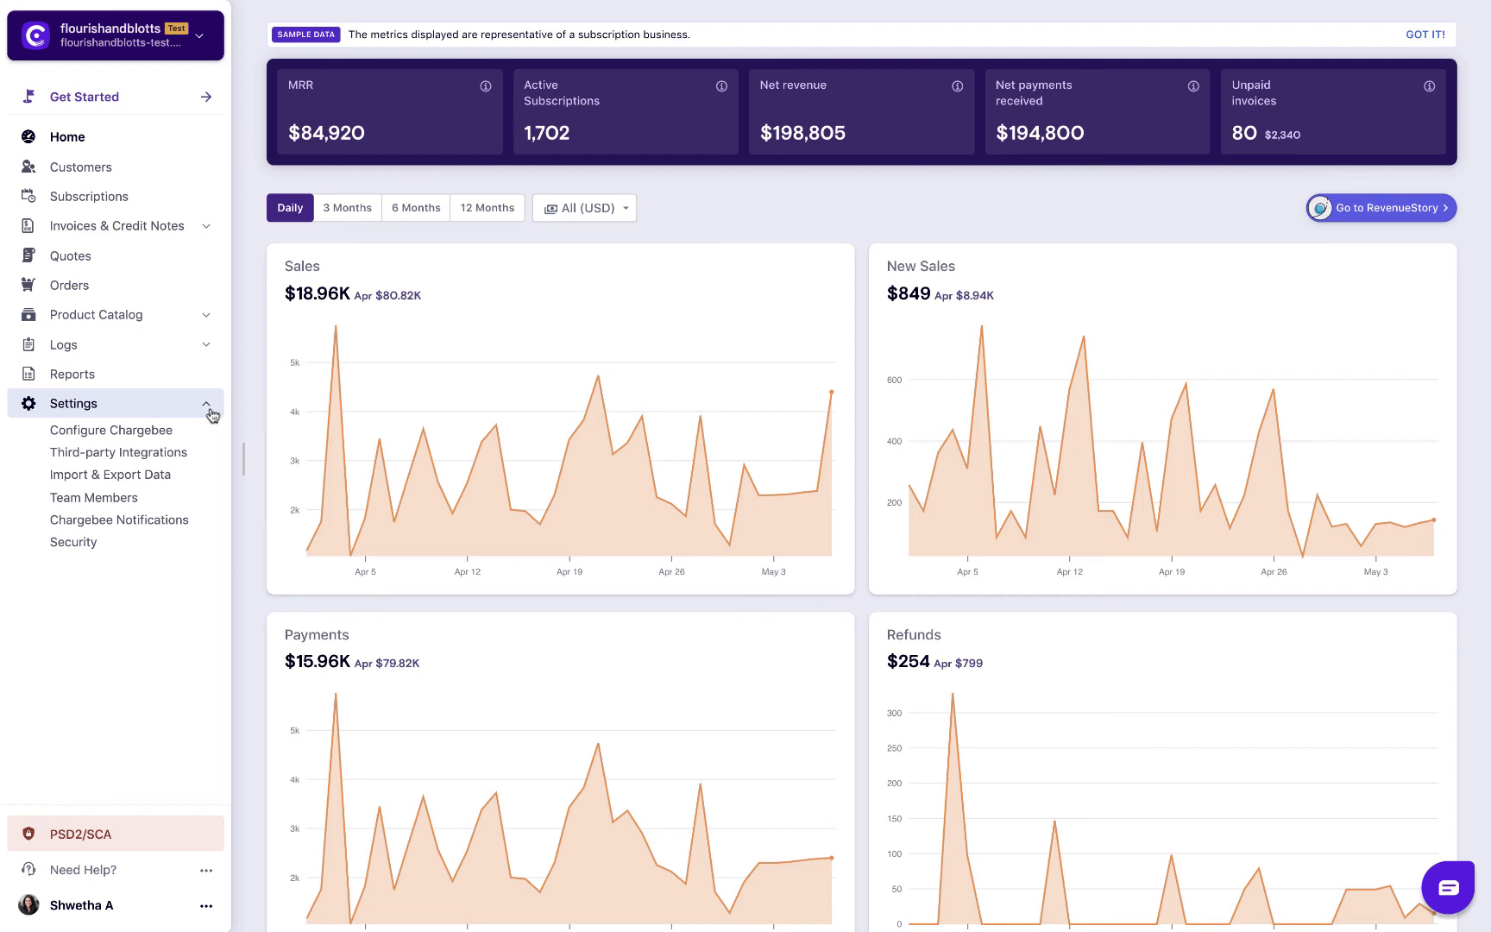
pyautogui.click(209, 431)
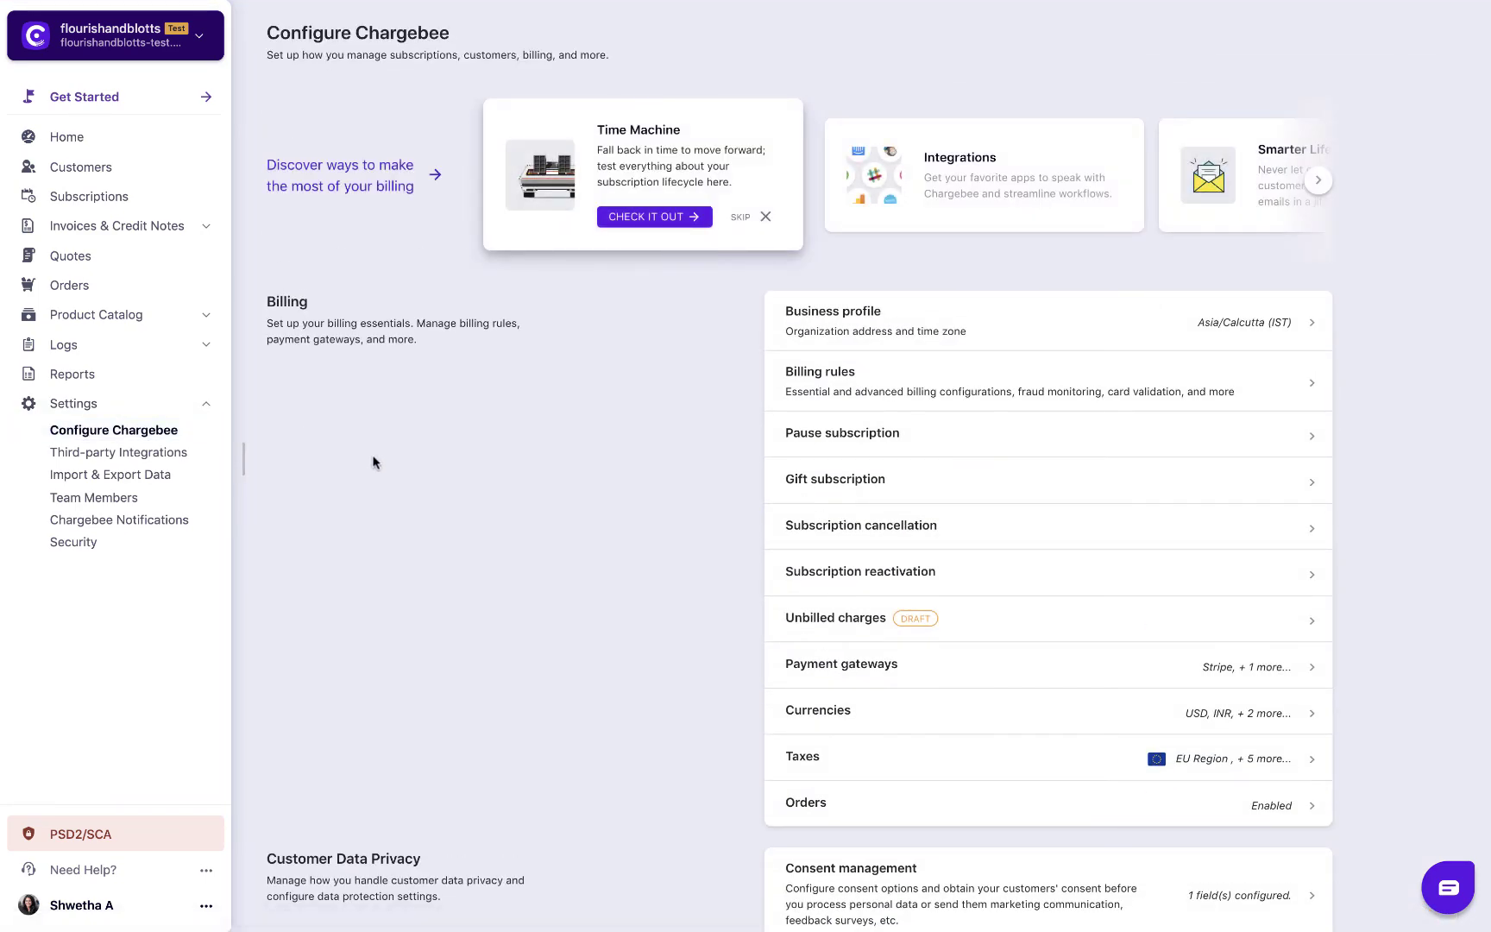
pyautogui.scroll(-1, 373, 463)
pyautogui.scroll(-6, 373, 462)
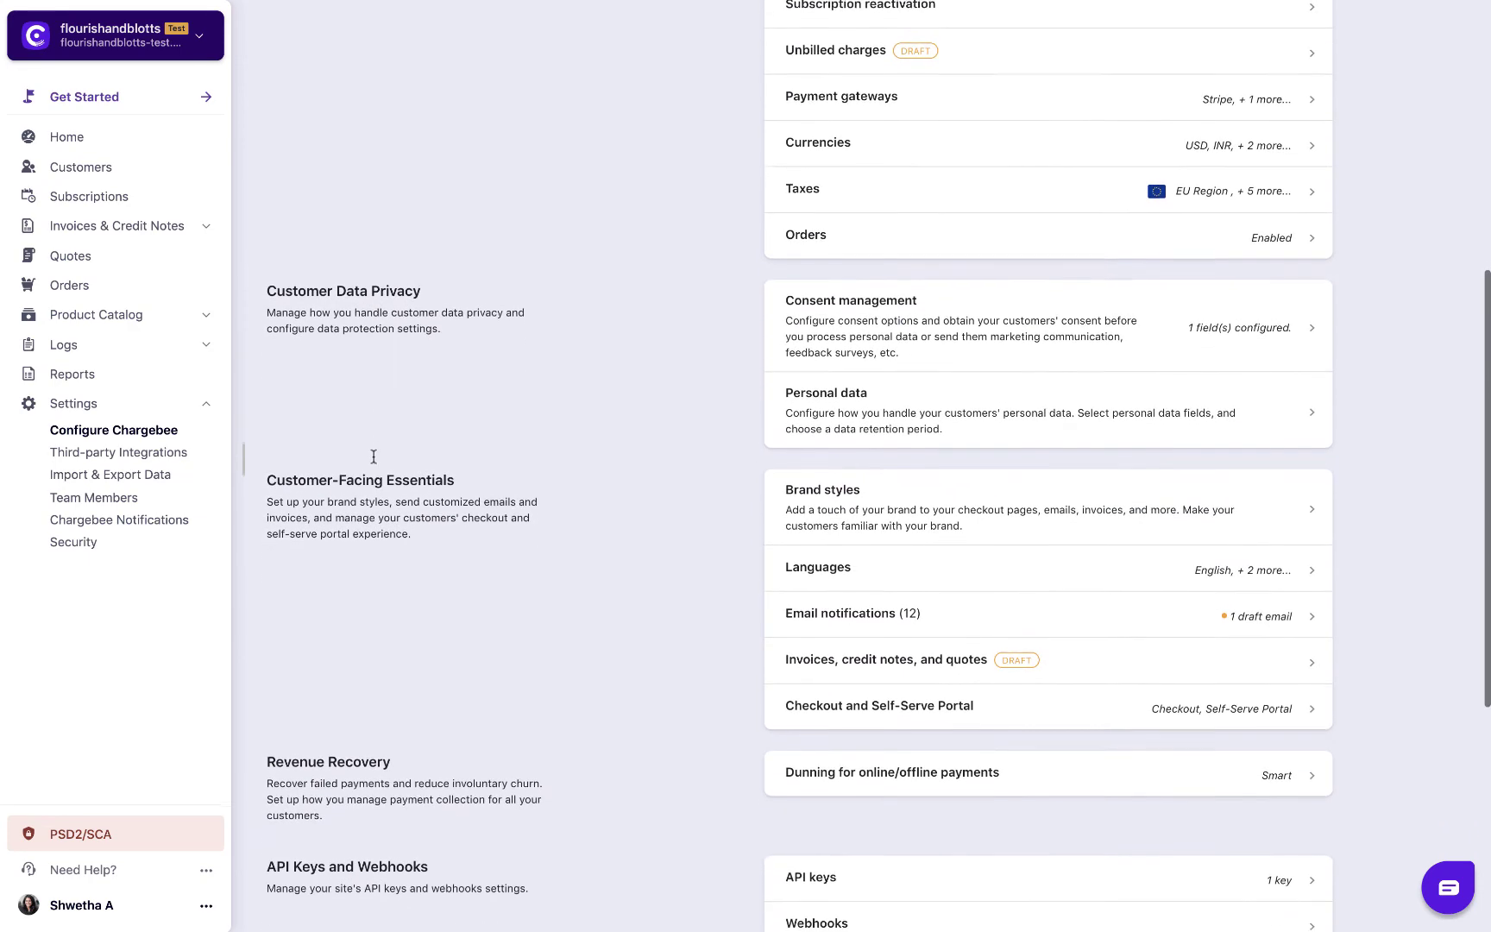
pyautogui.click(799, 705)
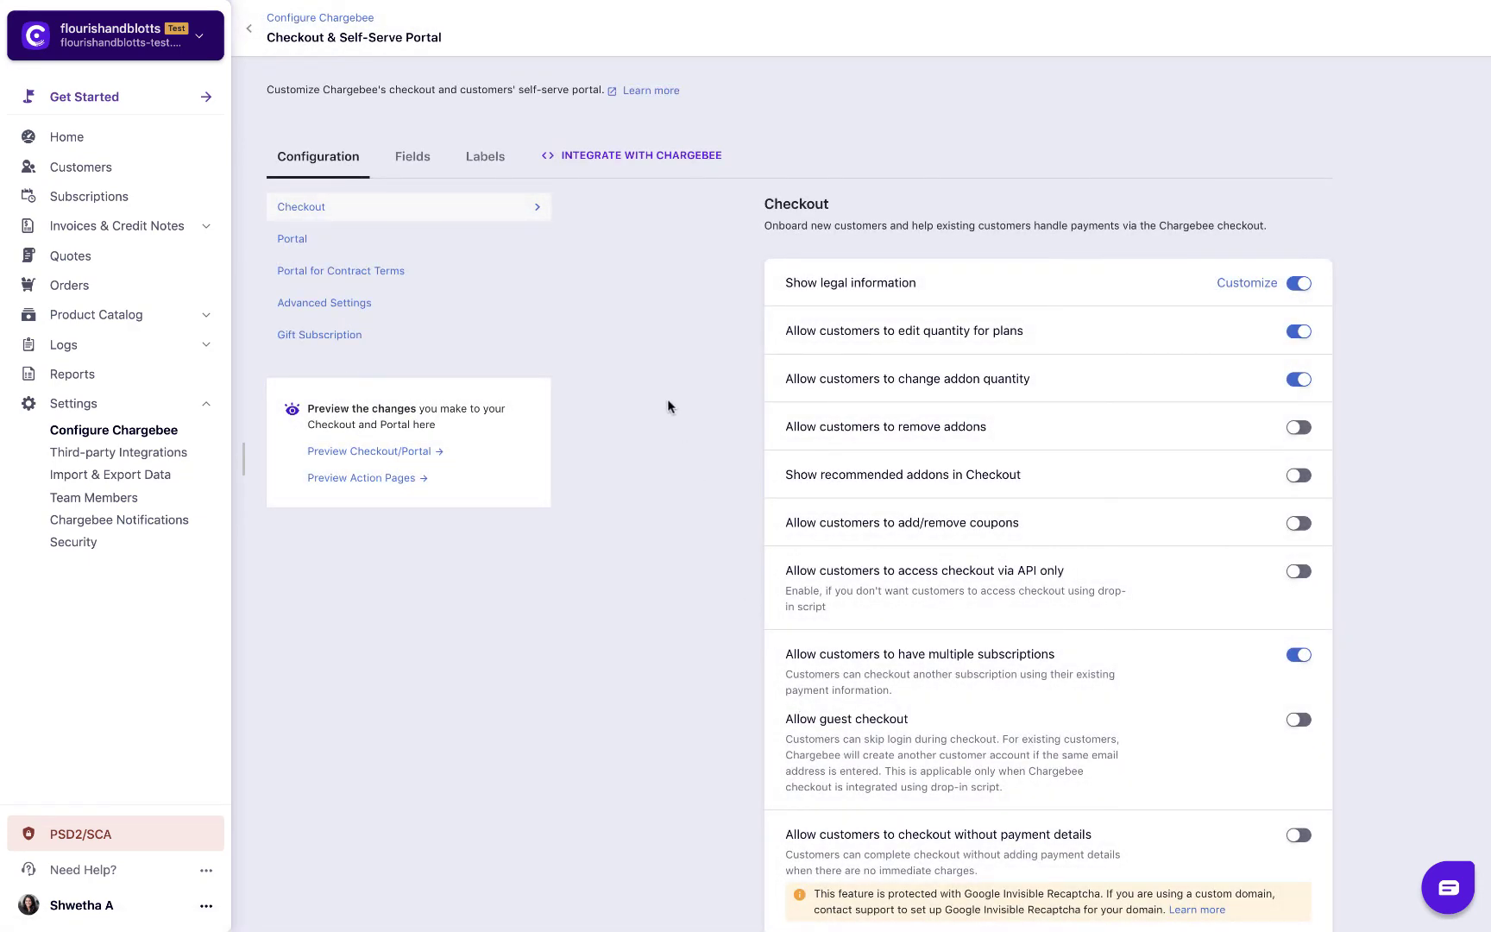
pyautogui.click(629, 164)
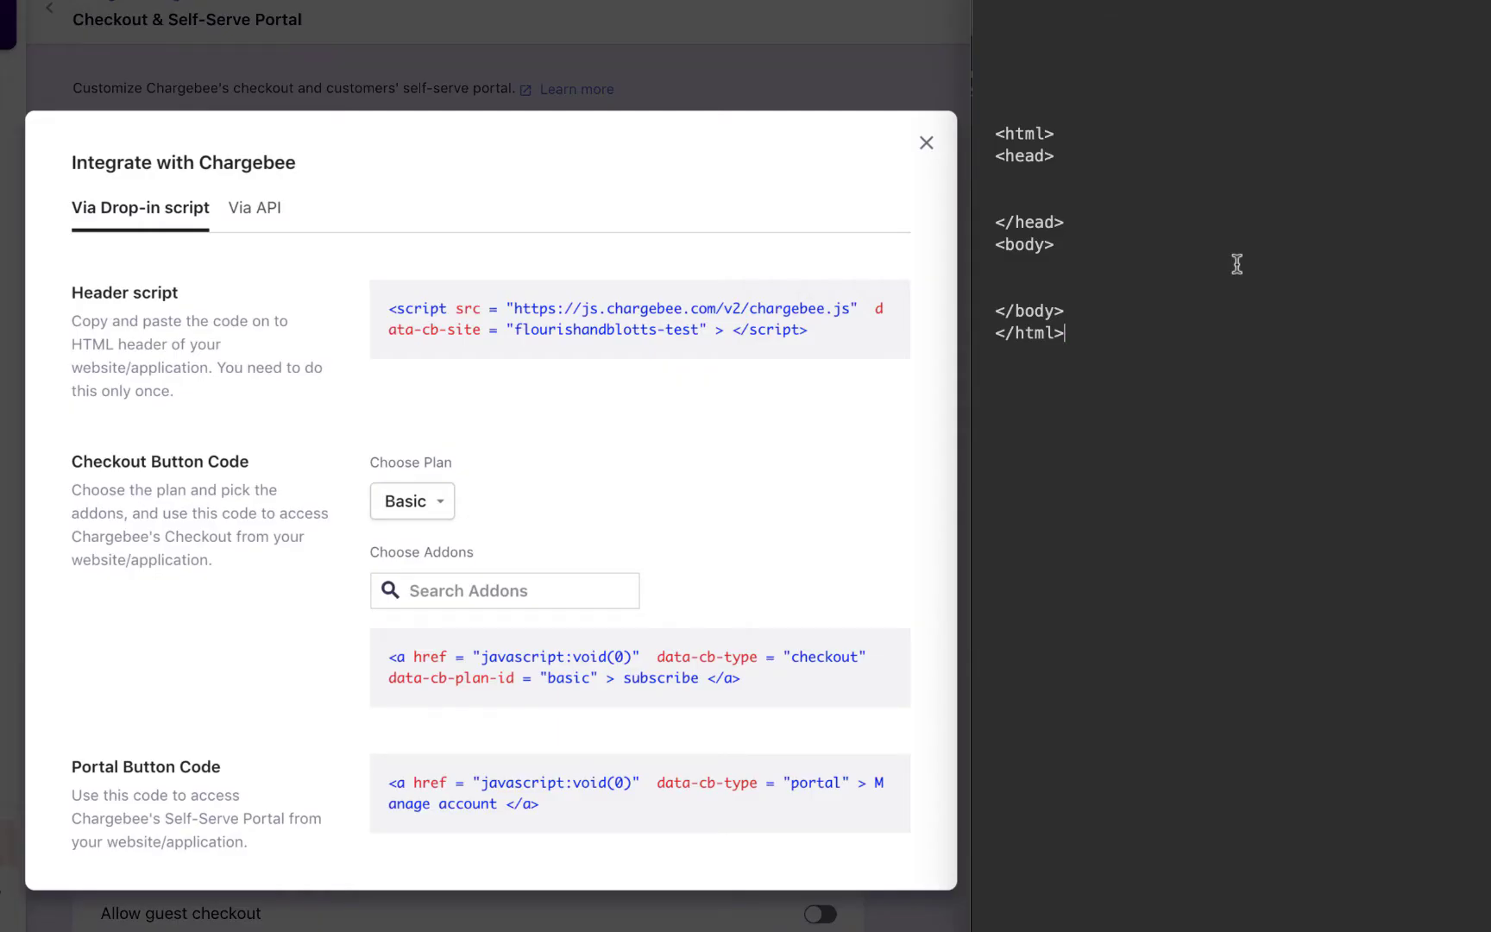
# Copy the chargebee.js header script and paste it on the empty line after <head>
pyautogui.click(853, 319)
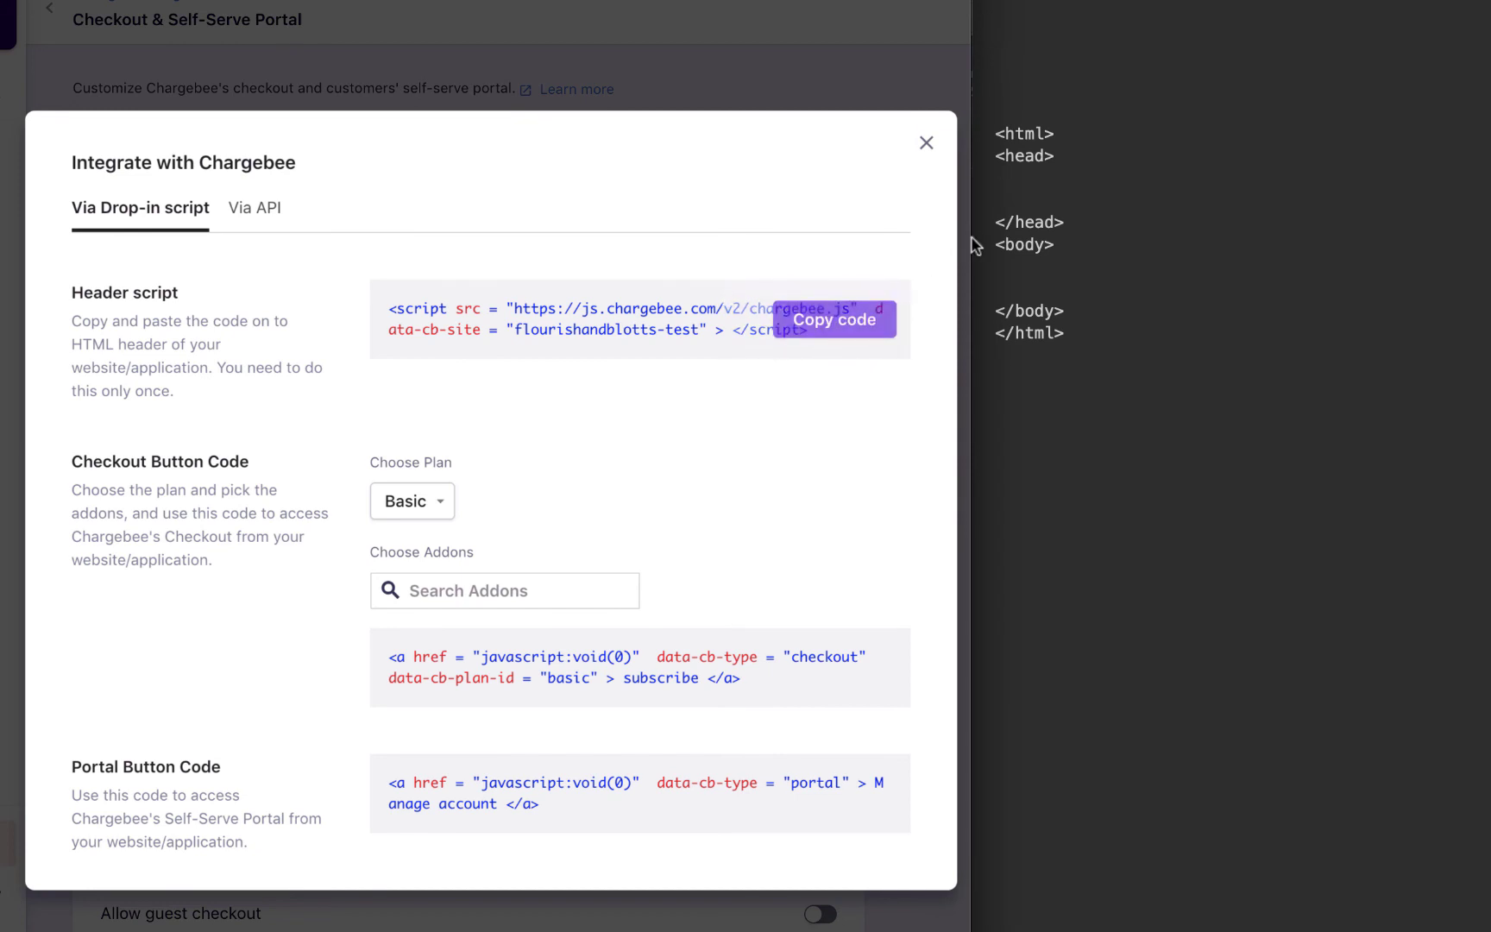
pyautogui.click(1005, 186)
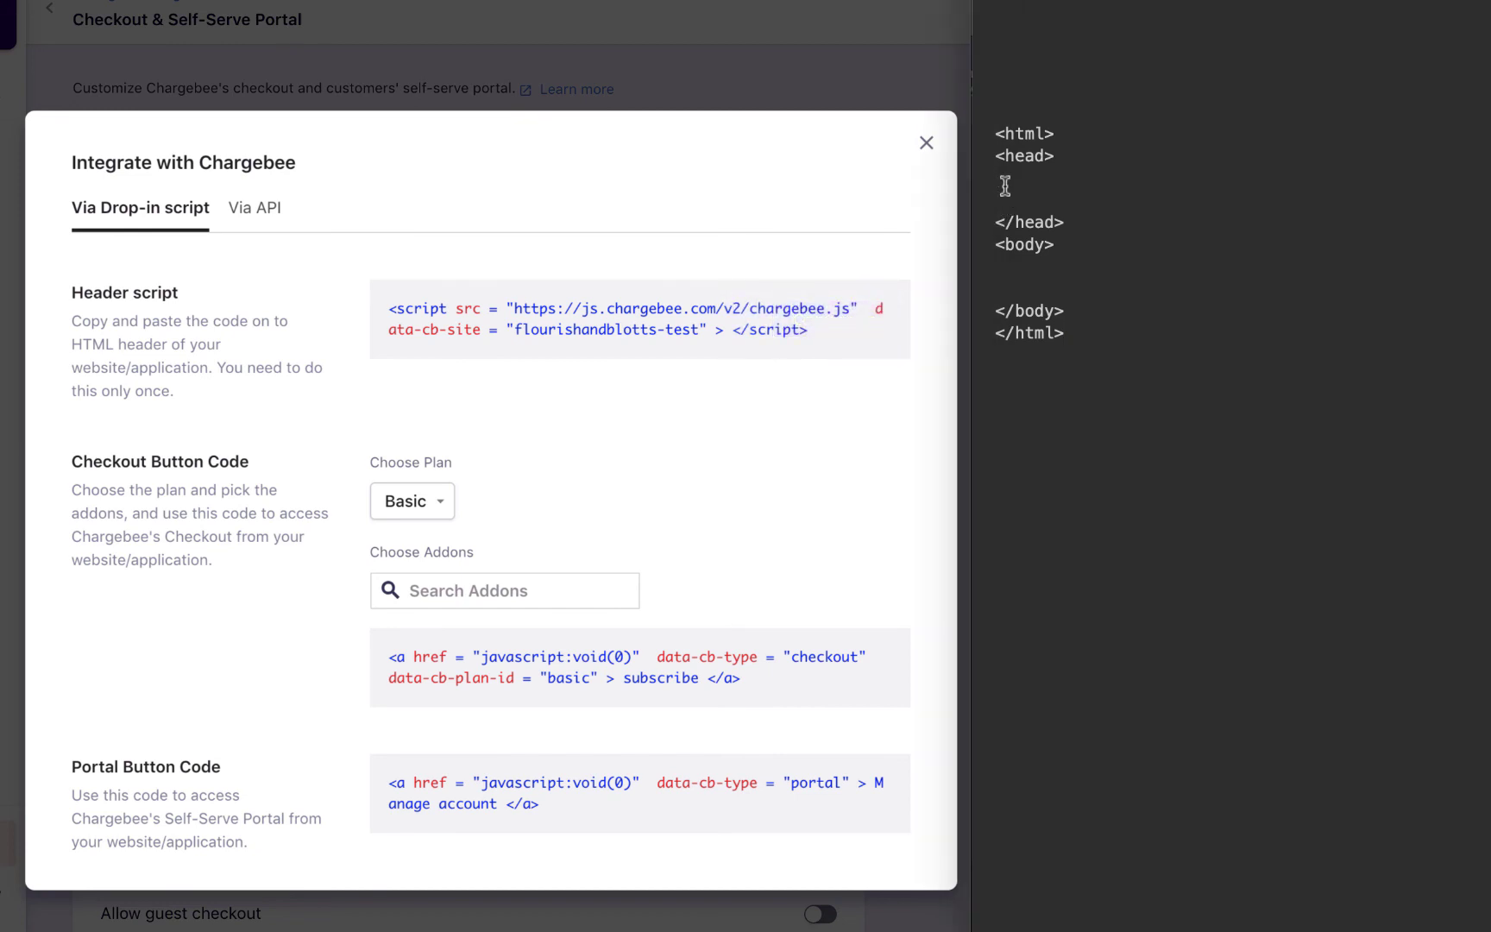
pyautogui.press('super+v')
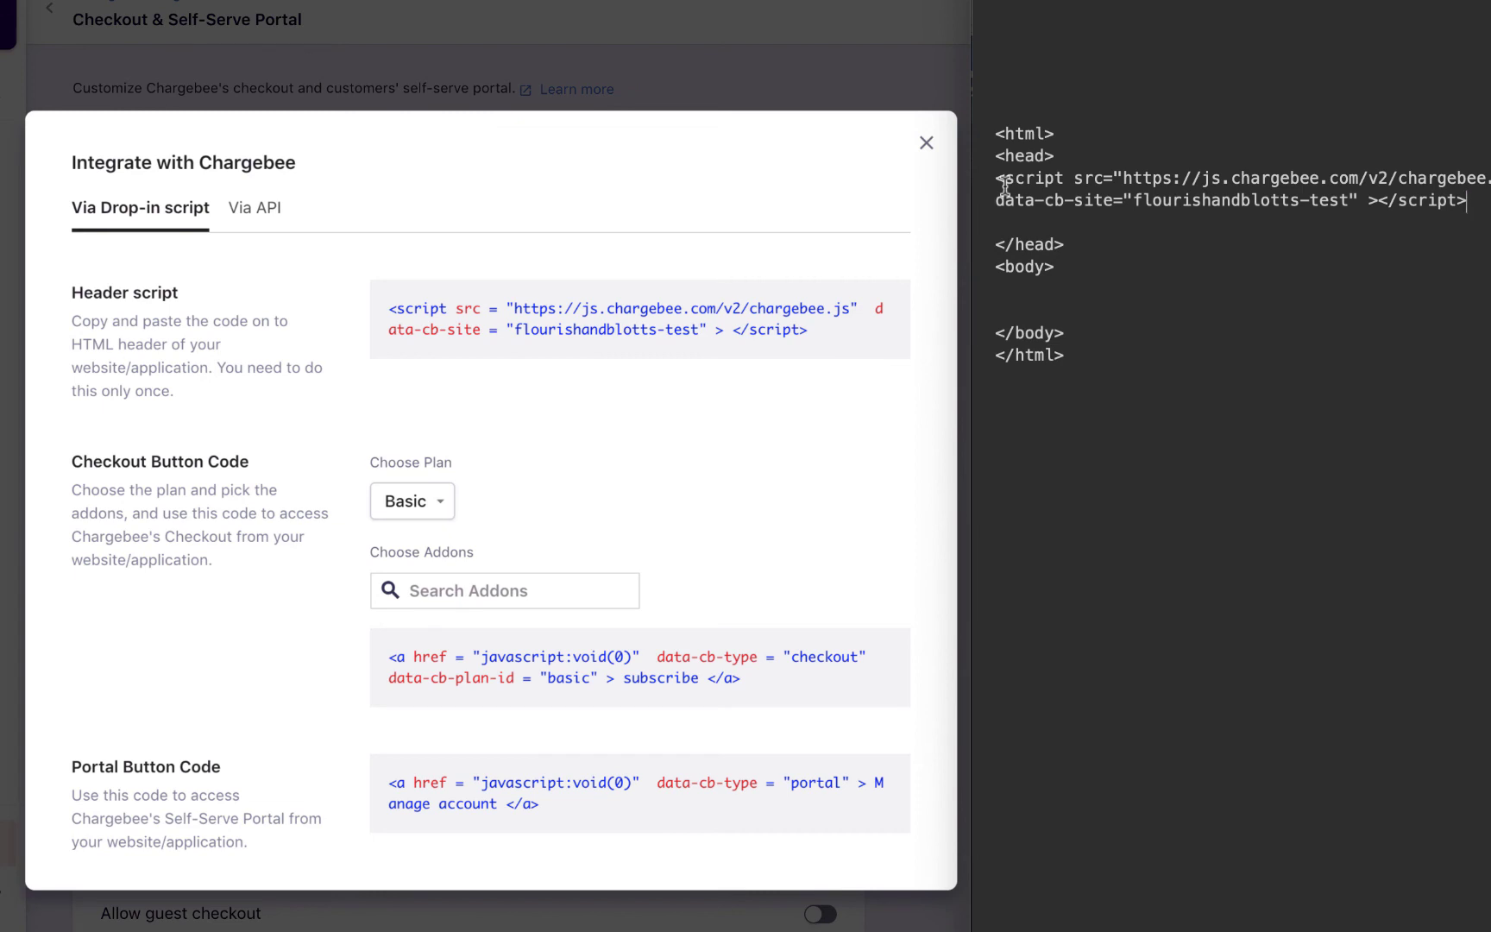
# Paste the Manage account portal button code into <body>, then open the self-serve portal from that link
pyautogui.click(850, 792)
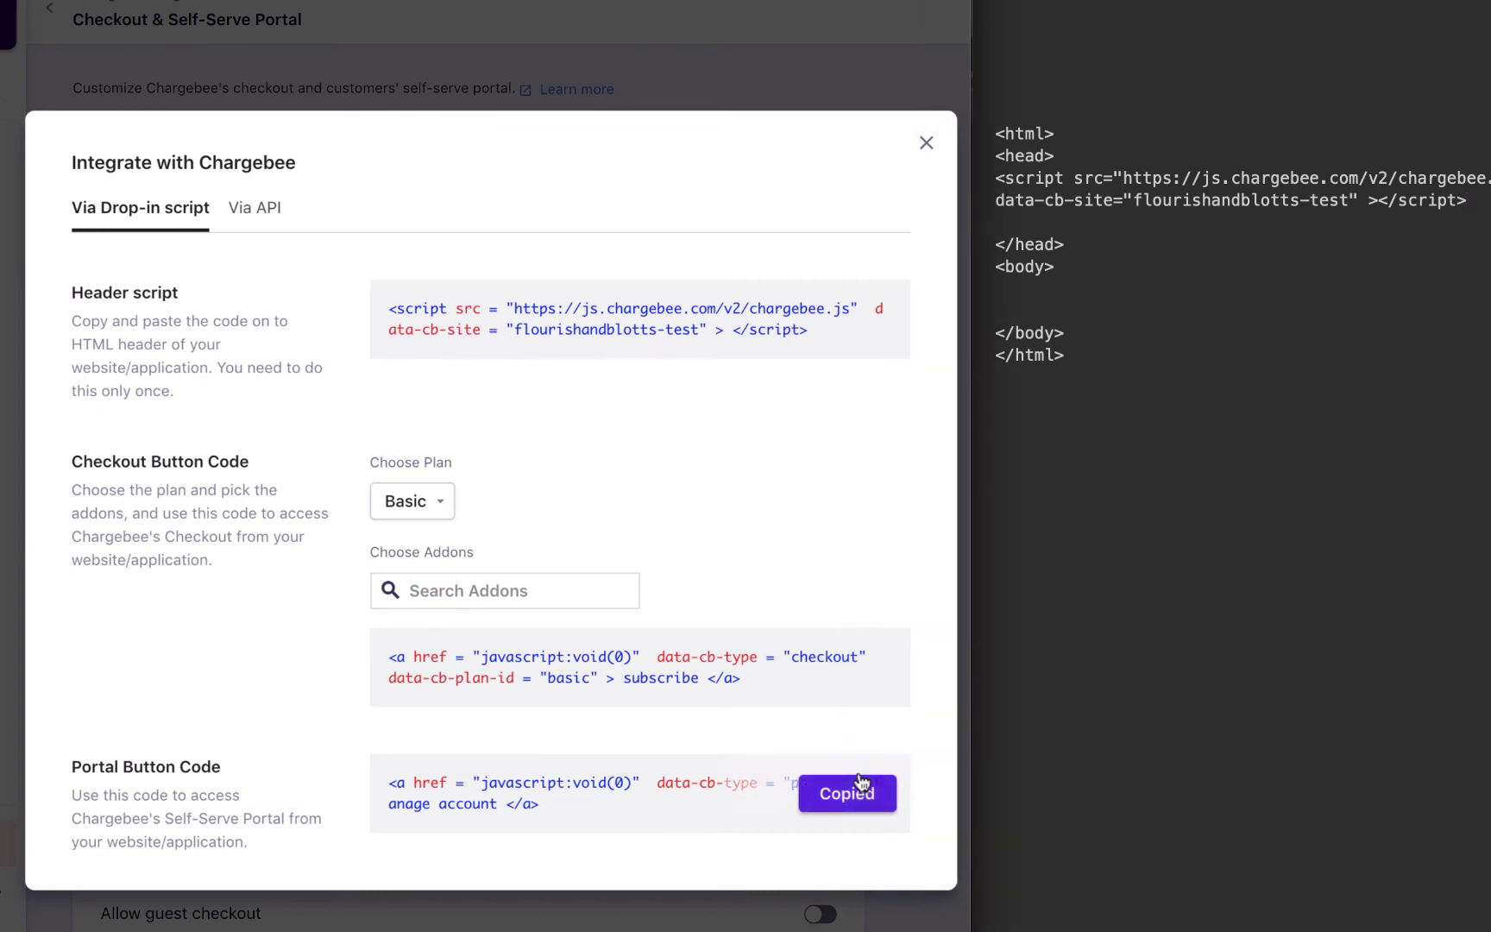
pyautogui.click(1023, 304)
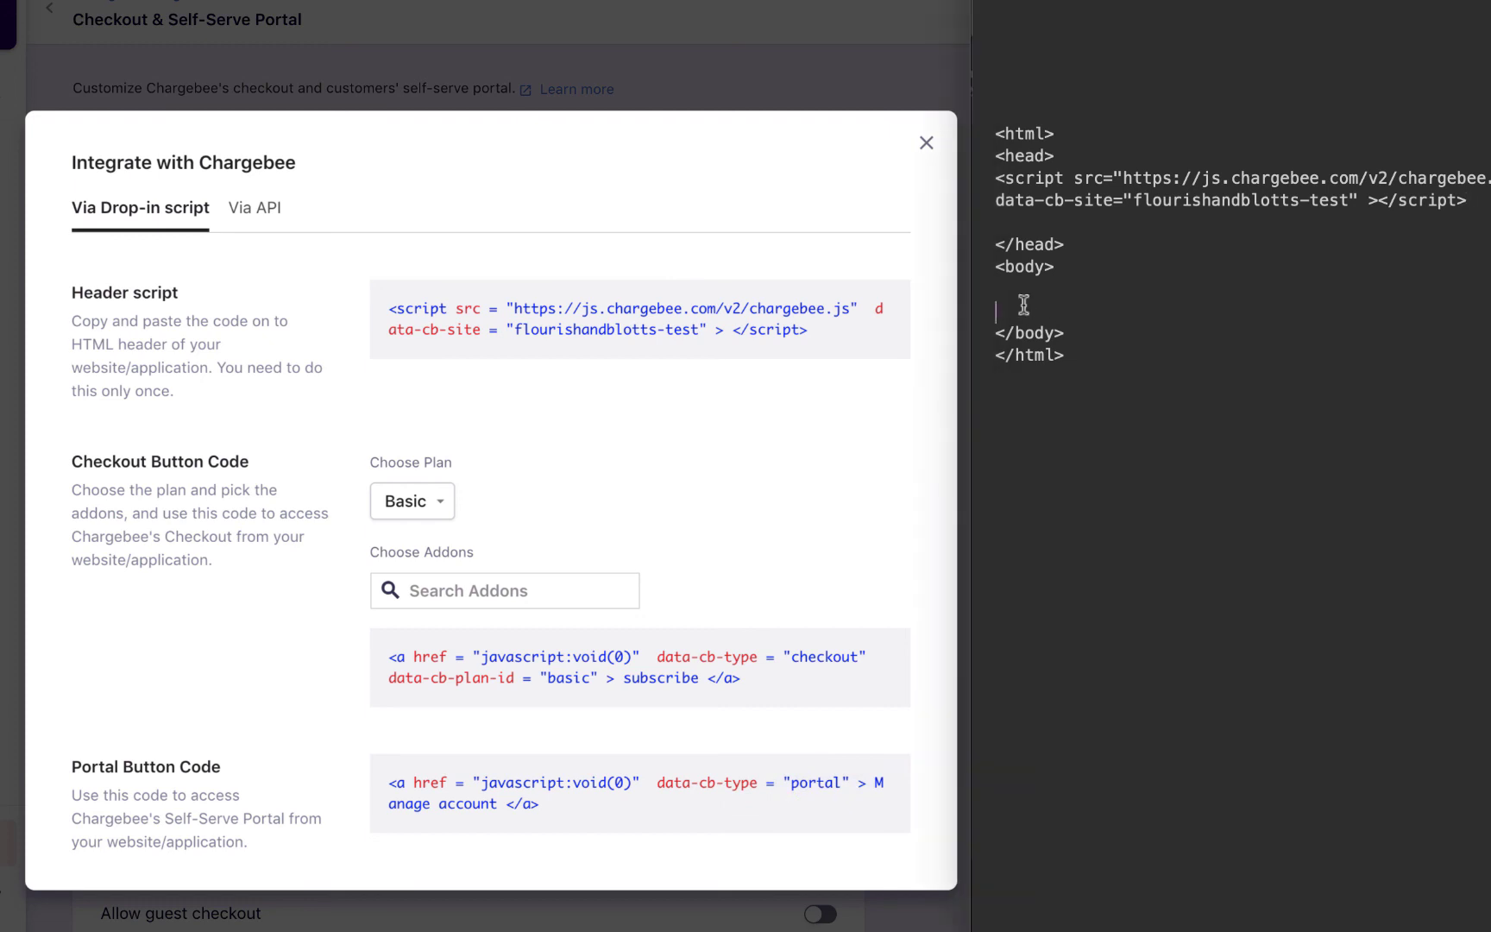
pyautogui.hotkey('ctrl', 'v')
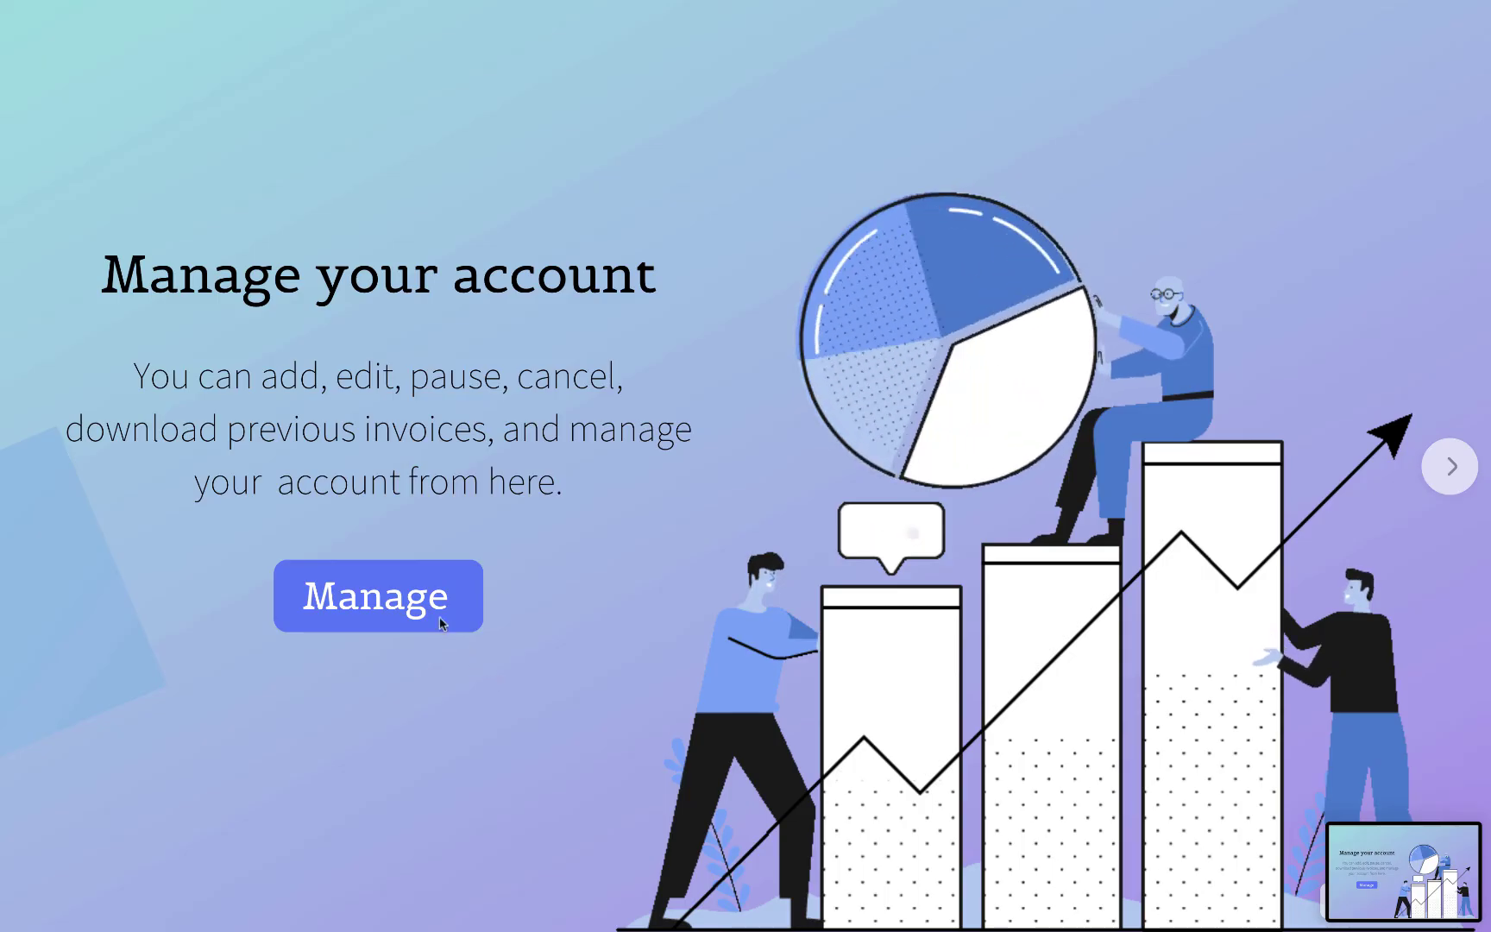
pyautogui.click(442, 619)
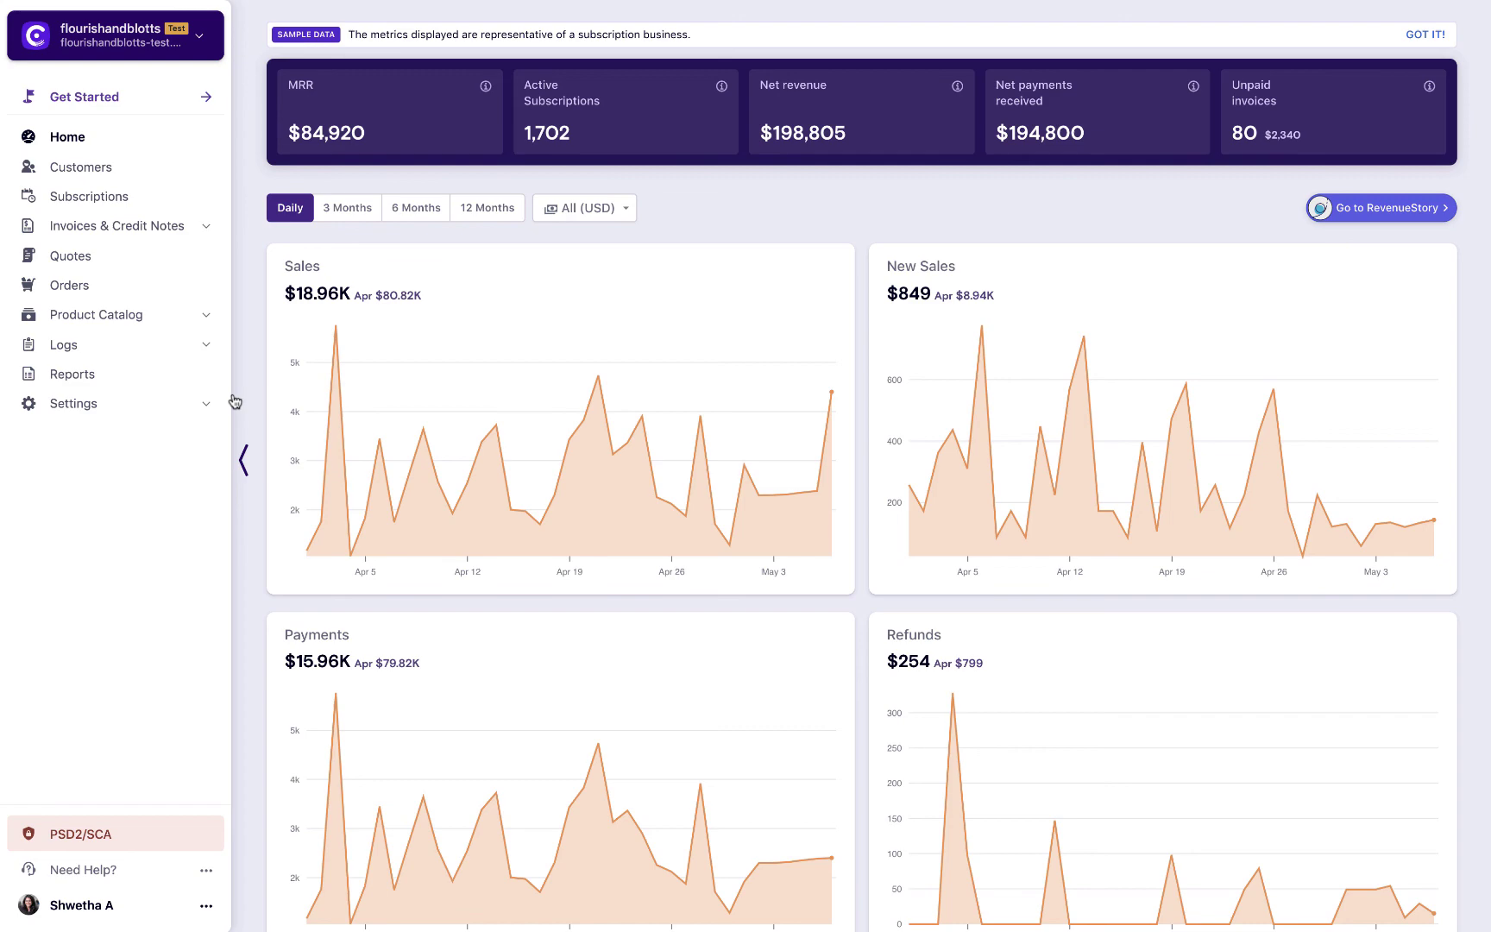
# Go to Settings > Configure Chargebee > Checkout and Self-Serve Portal and show the Portal options
pyautogui.click(208, 406)
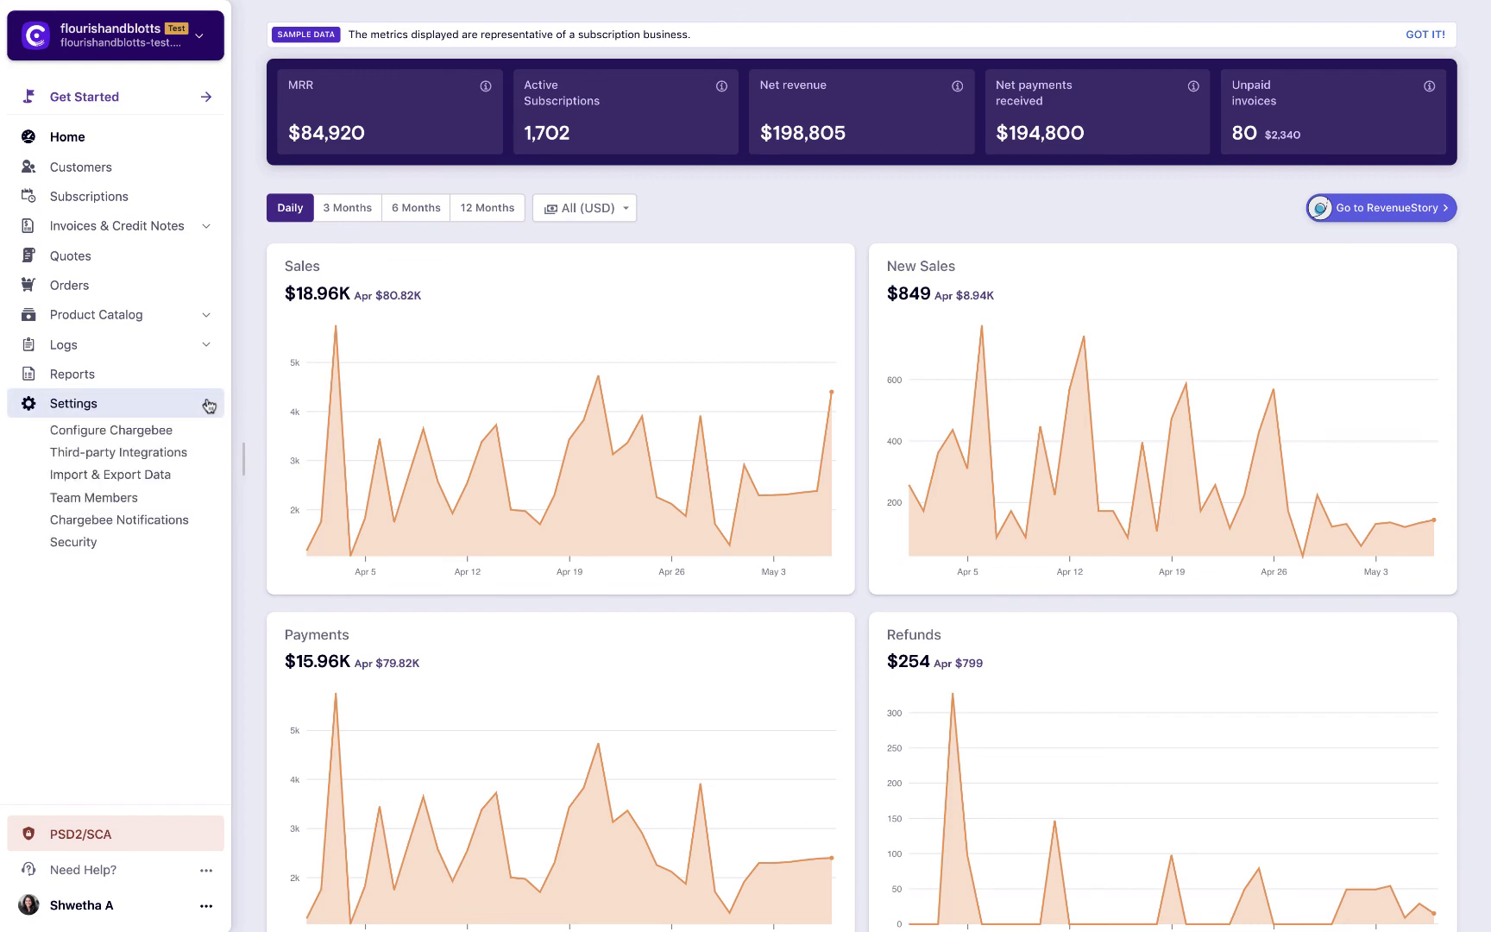
pyautogui.click(207, 430)
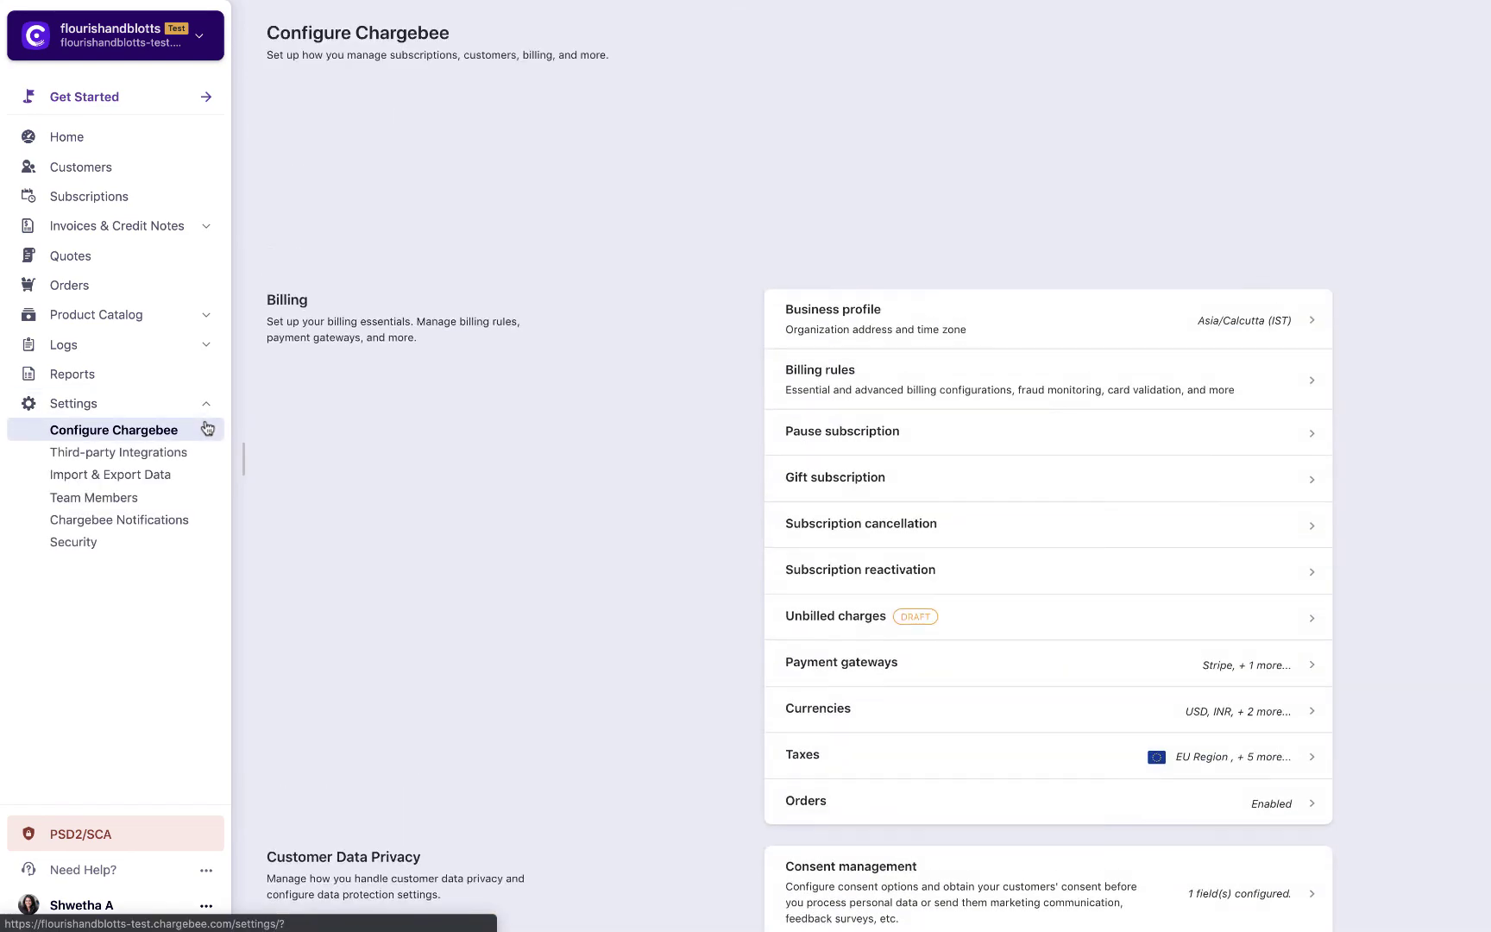
pyautogui.scroll(-5, 561, 694)
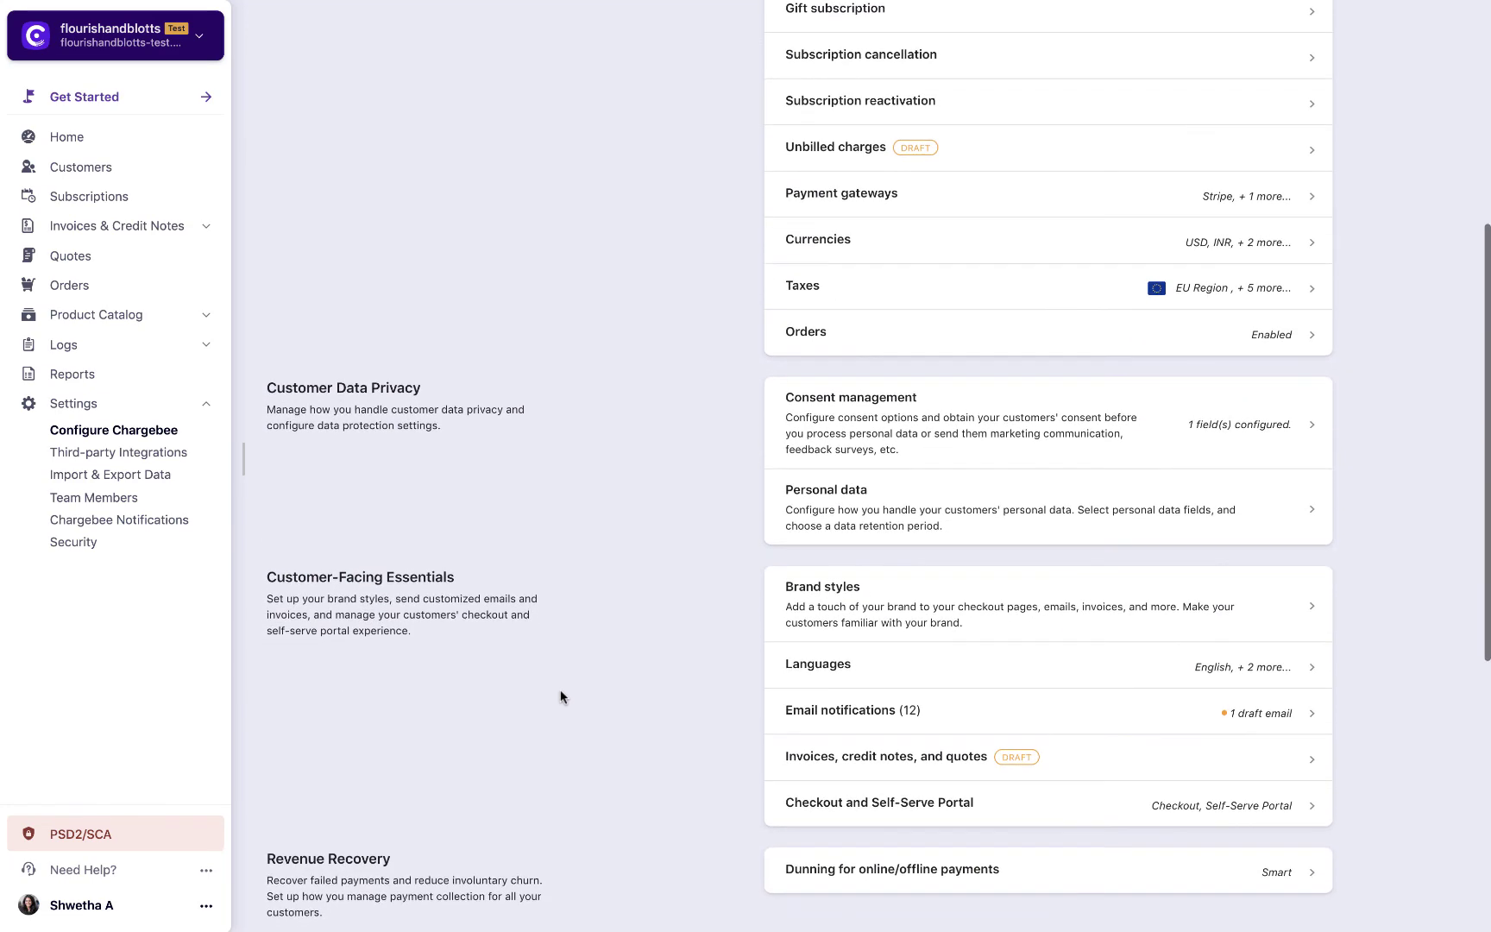
pyautogui.click(801, 820)
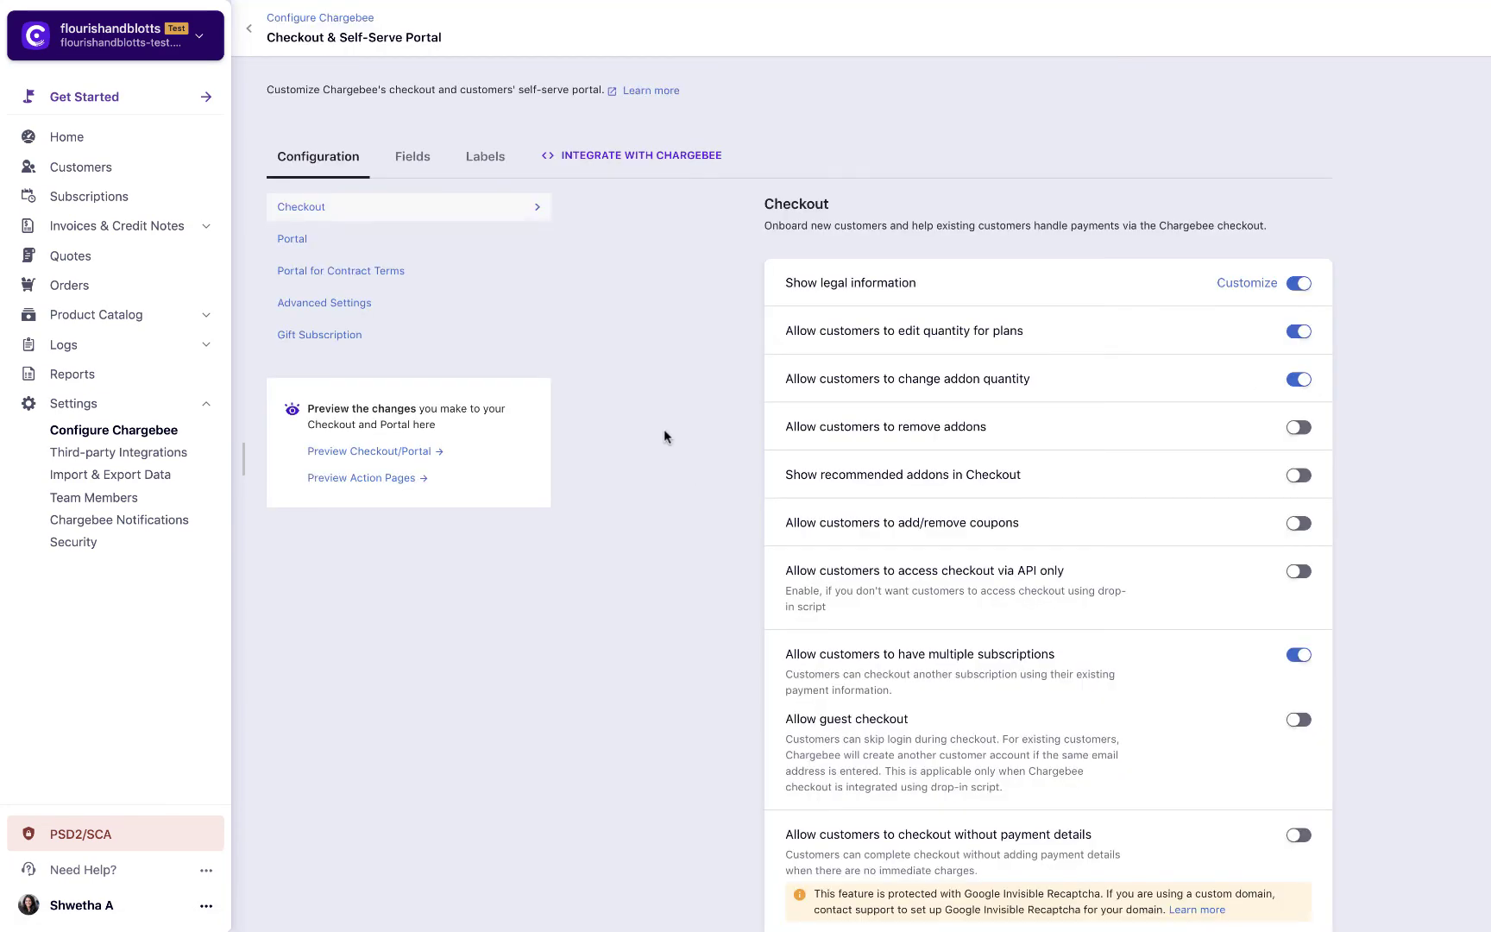
pyautogui.click(303, 242)
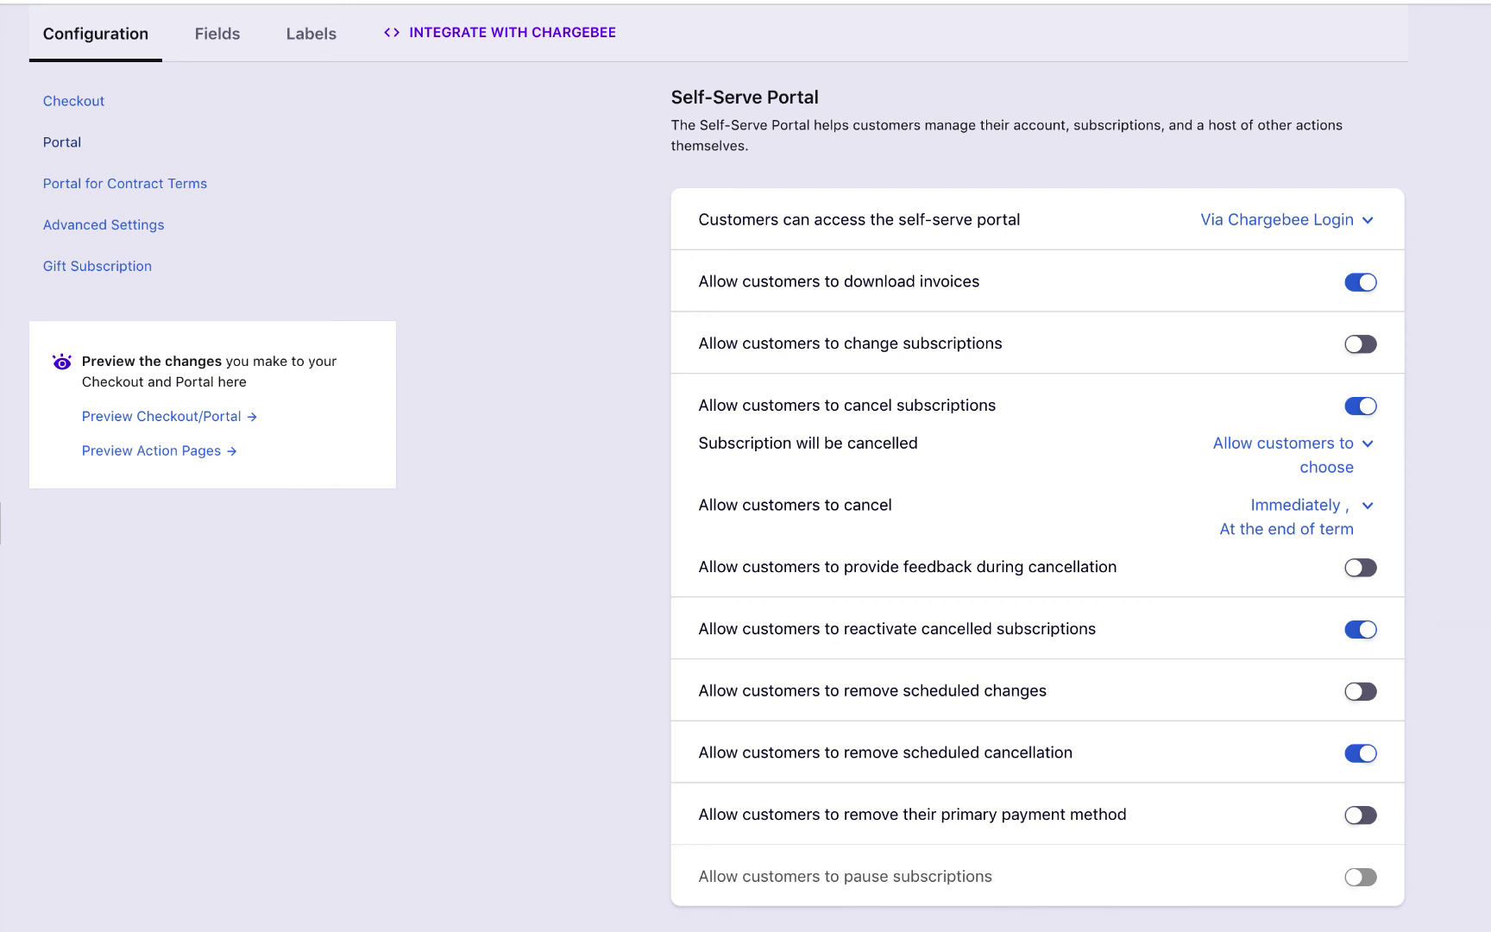